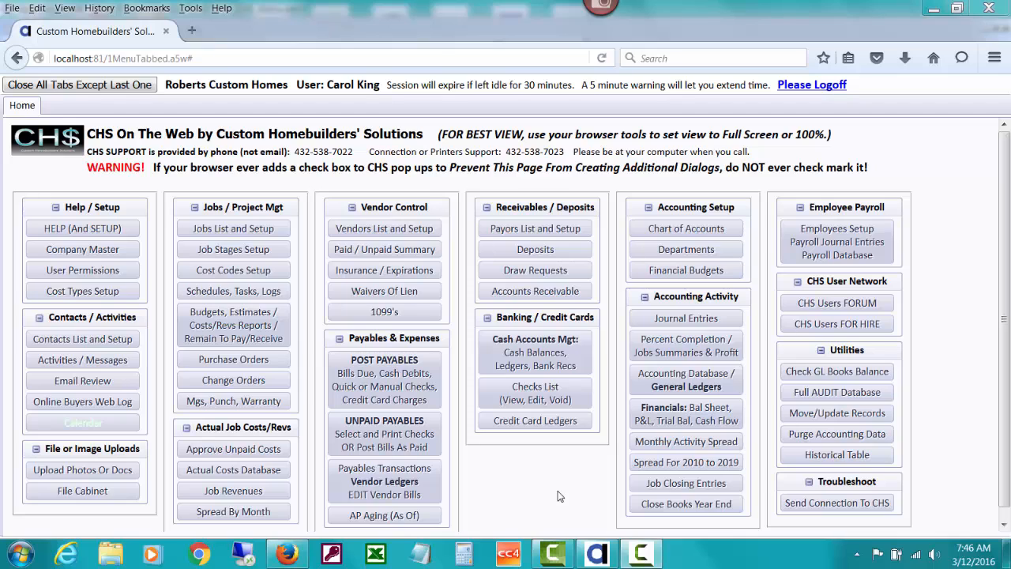
# - Open the credit card ledger for the DISCOVER6 credit card vendor
pyautogui.click(518, 431)
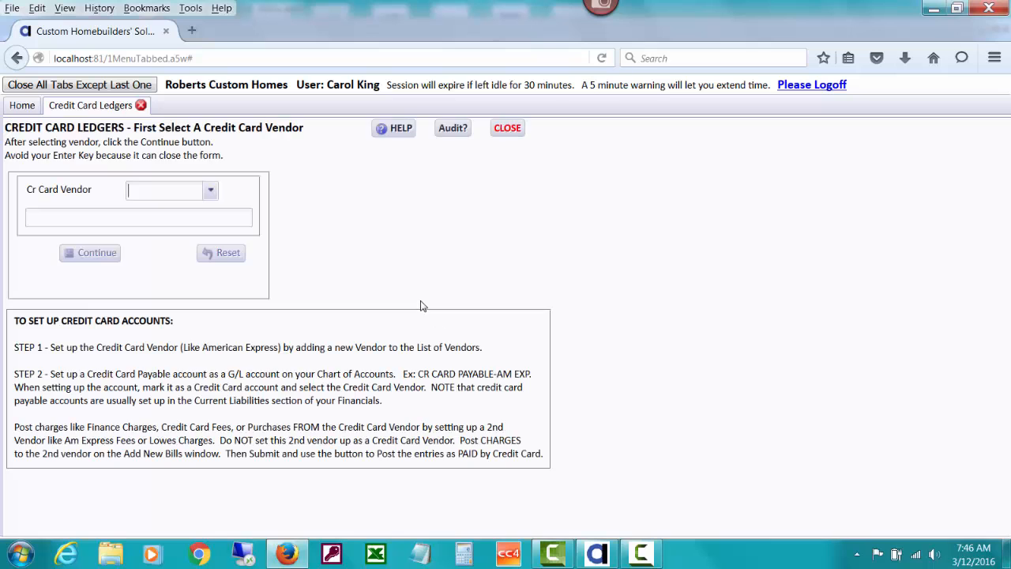
pyautogui.click(211, 190)
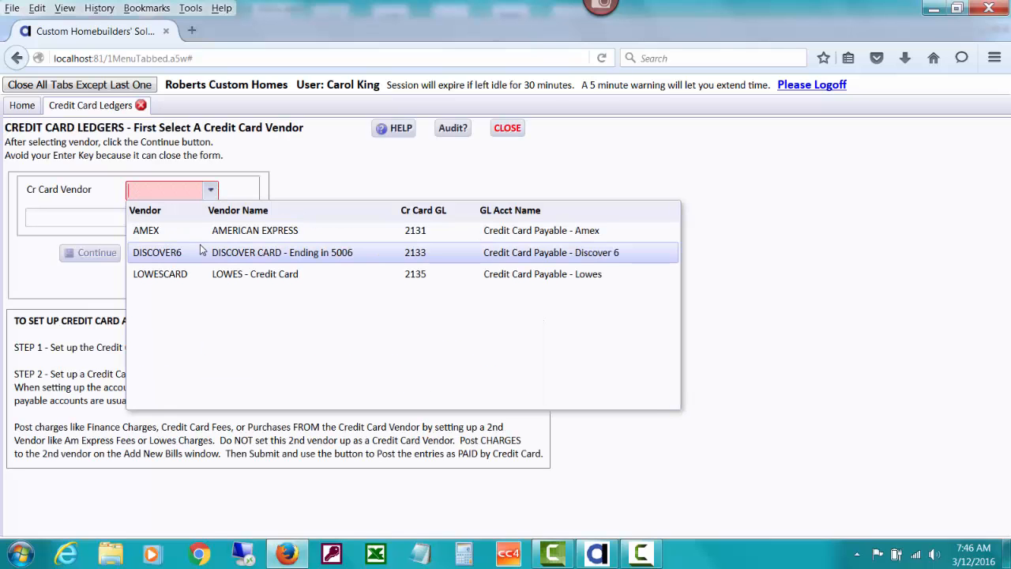
pyautogui.click(204, 252)
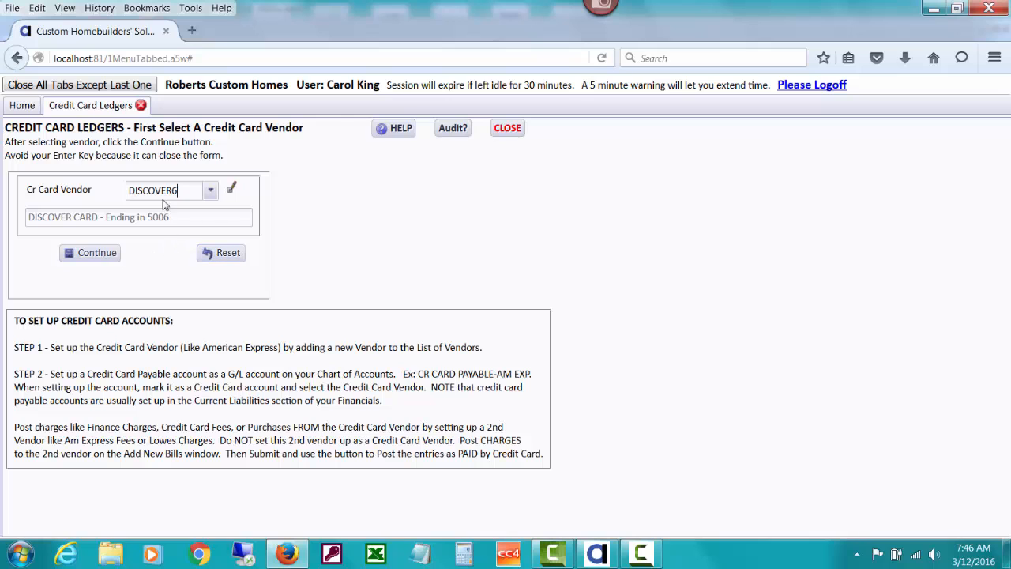
pyautogui.click(96, 253)
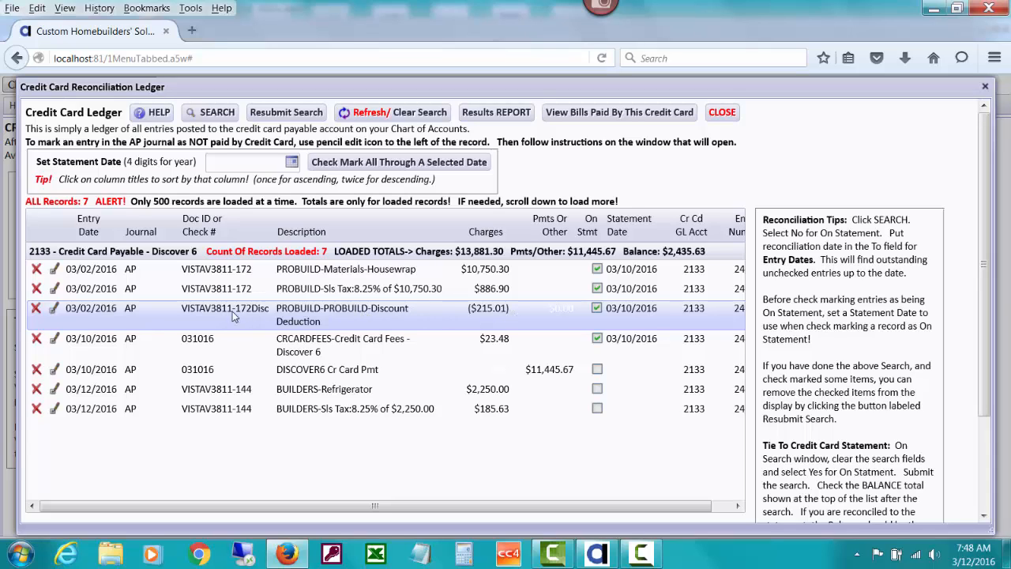
# - Open the paid vendor bill behind the PROBUILD discount deduction entry, invoice VISTAV3811-172Disc, dated 03/02/2016
pyautogui.click(53, 315)
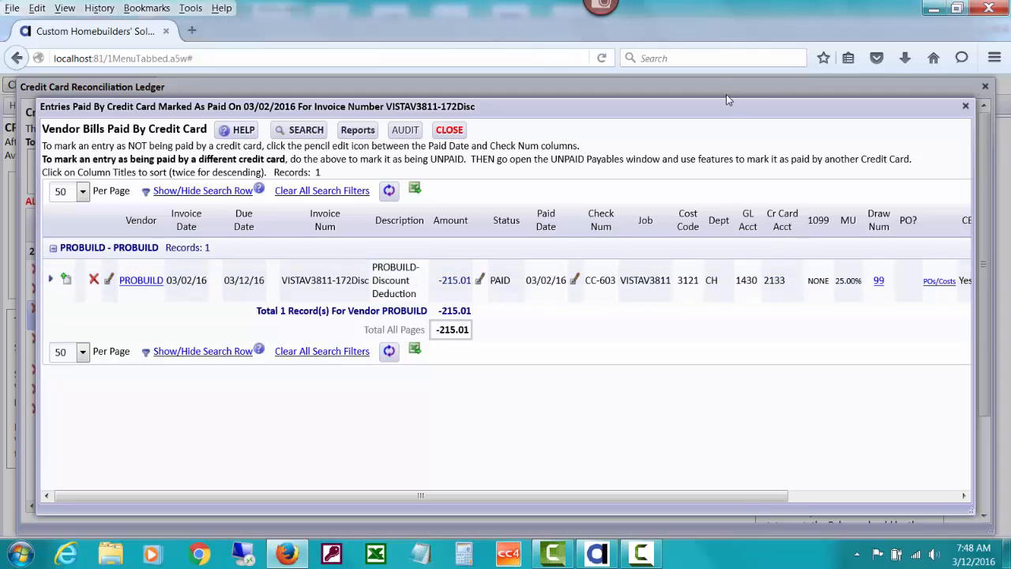
pyautogui.moveTo(725, 104); pyautogui.dragTo(710, 340)
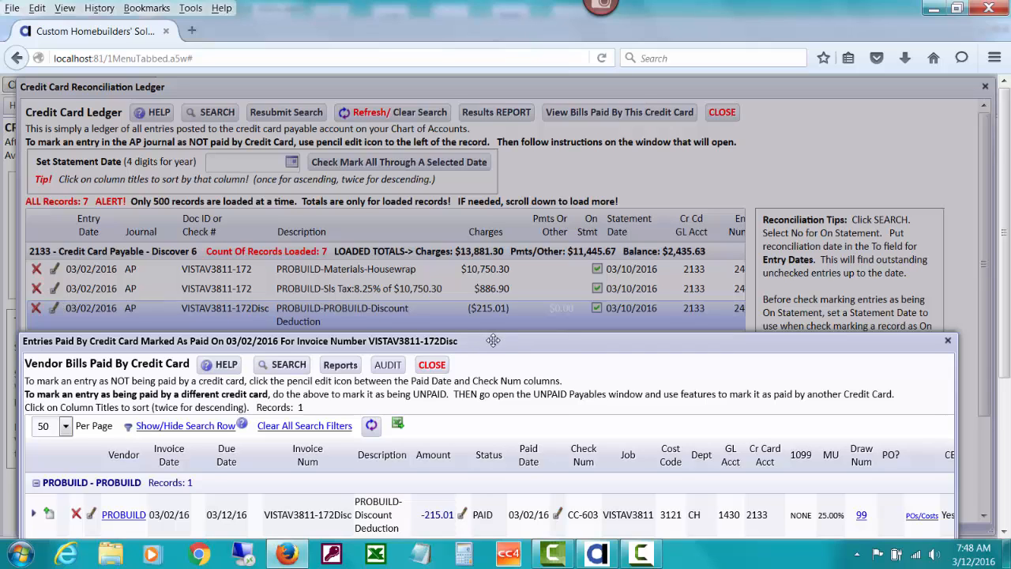
pyautogui.moveTo(493, 340); pyautogui.dragTo(509, 96)
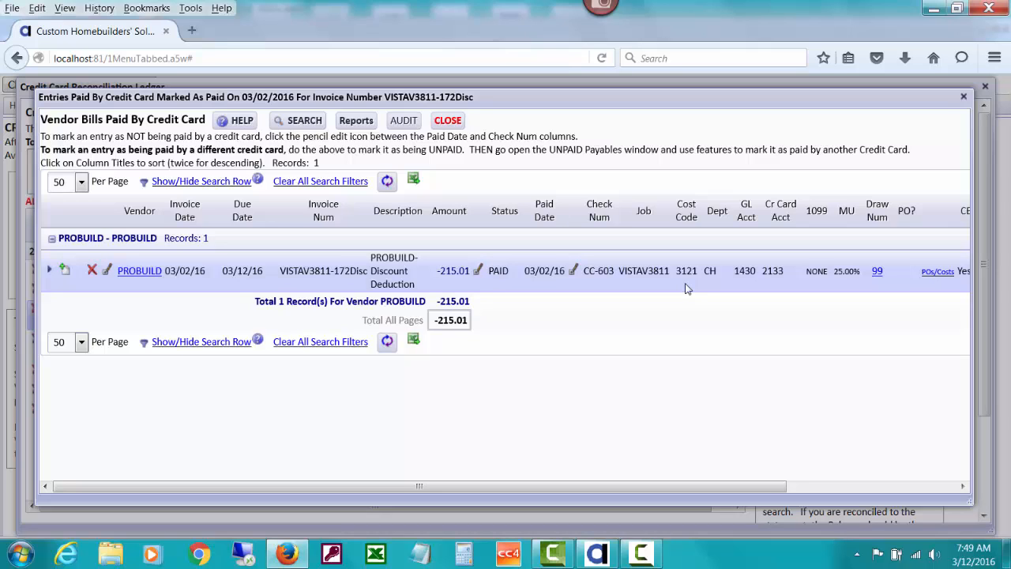
pyautogui.moveTo(687, 271)
# - Open the PROBUILD discount deduction bill for editing and set its cost code to 0
pyautogui.click(109, 273)
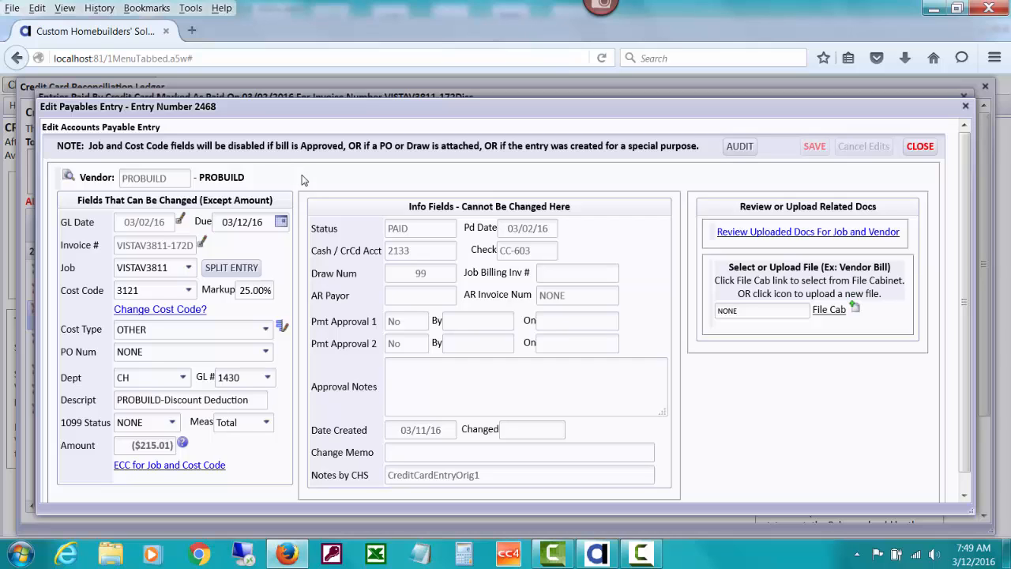
pyautogui.click(186, 294)
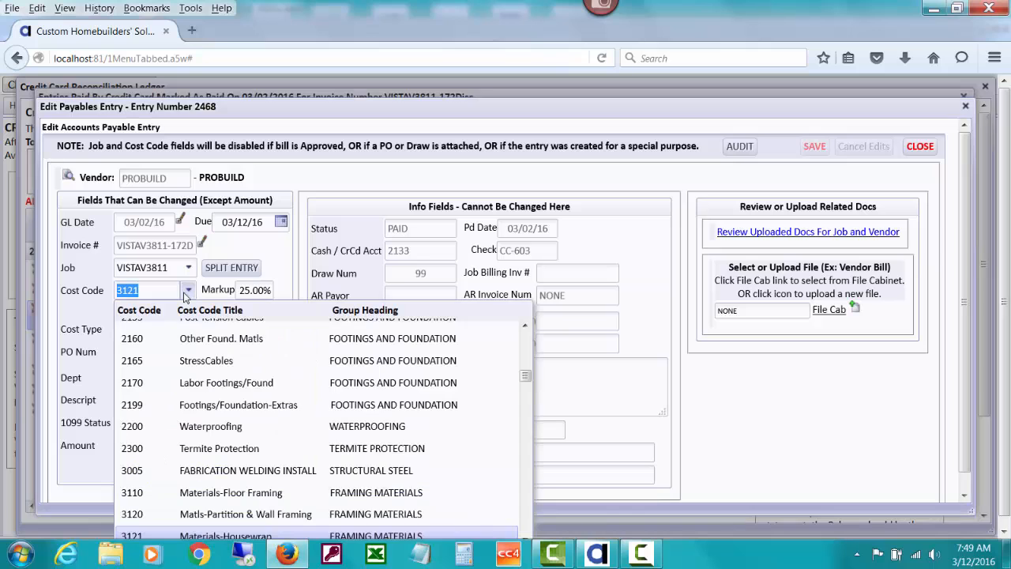
pyautogui.moveTo(525, 375); pyautogui.dragTo(524, 328)
pyautogui.click(487, 323)
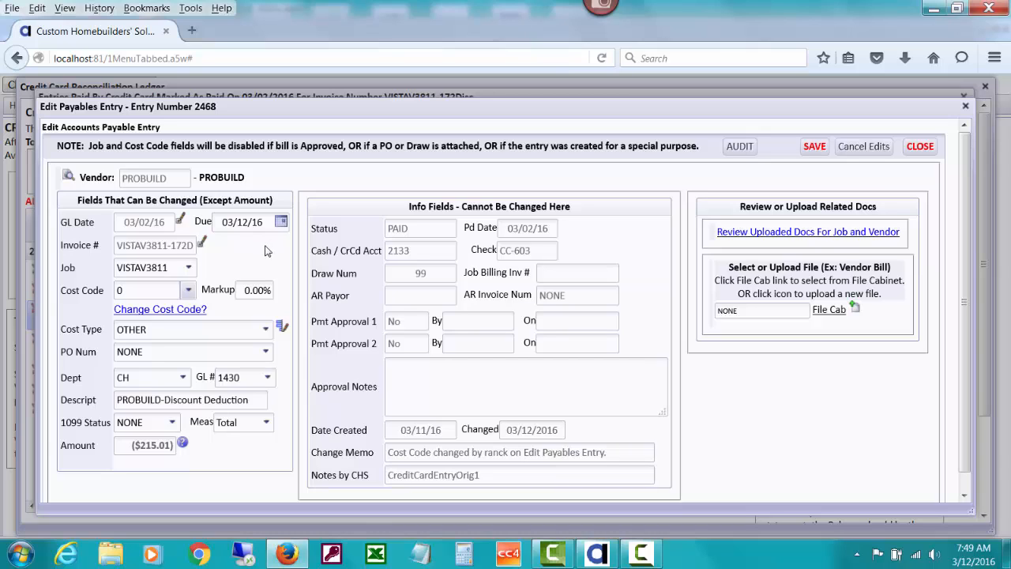
# - Set the bill's GL account to 3450 Earned Discounts, save the entry and close it
pyautogui.click(249, 378)
pyautogui.write('3')
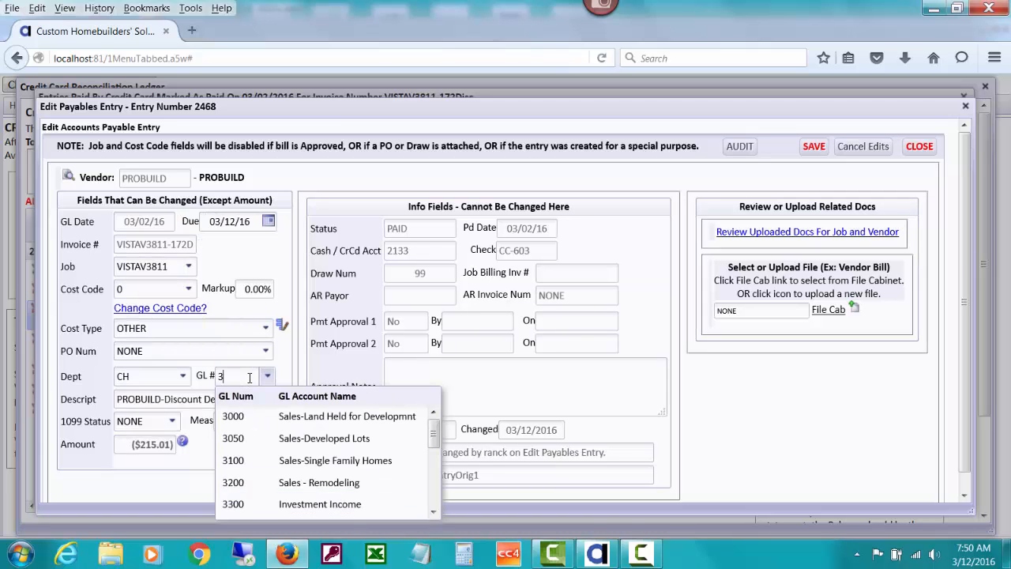
pyautogui.moveTo(433, 436); pyautogui.dragTo(378, 471)
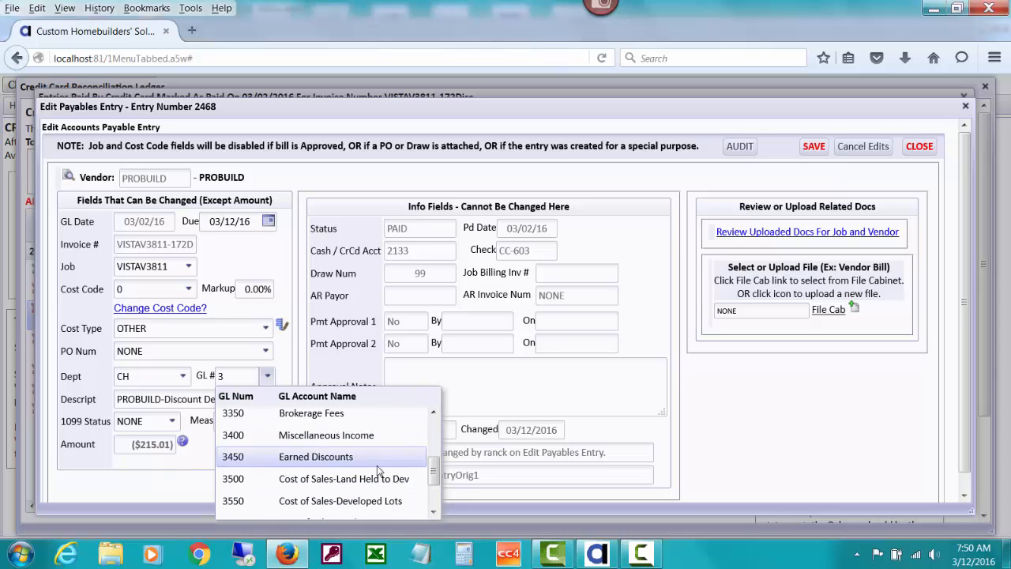
pyautogui.click(365, 462)
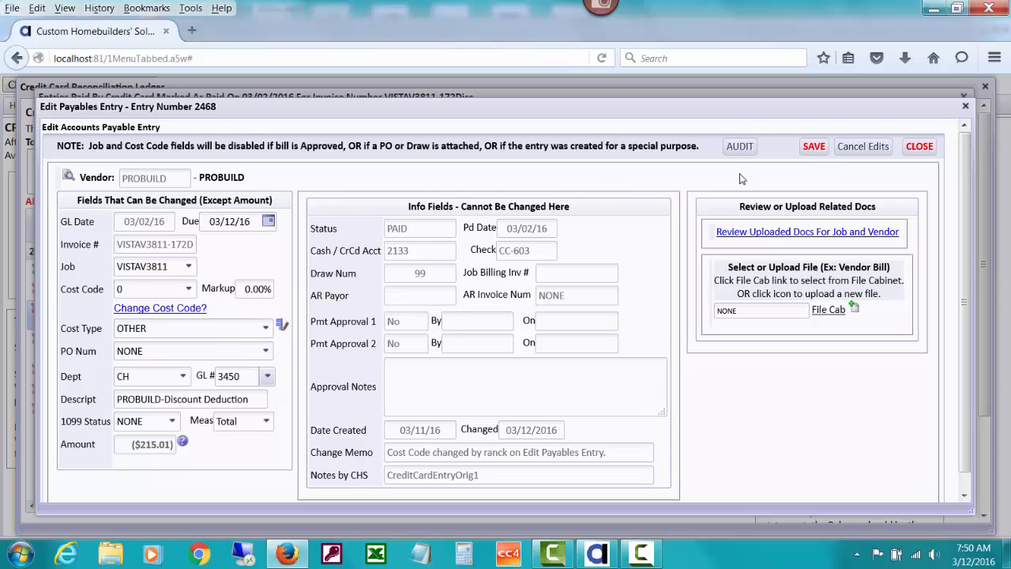
pyautogui.click(813, 147)
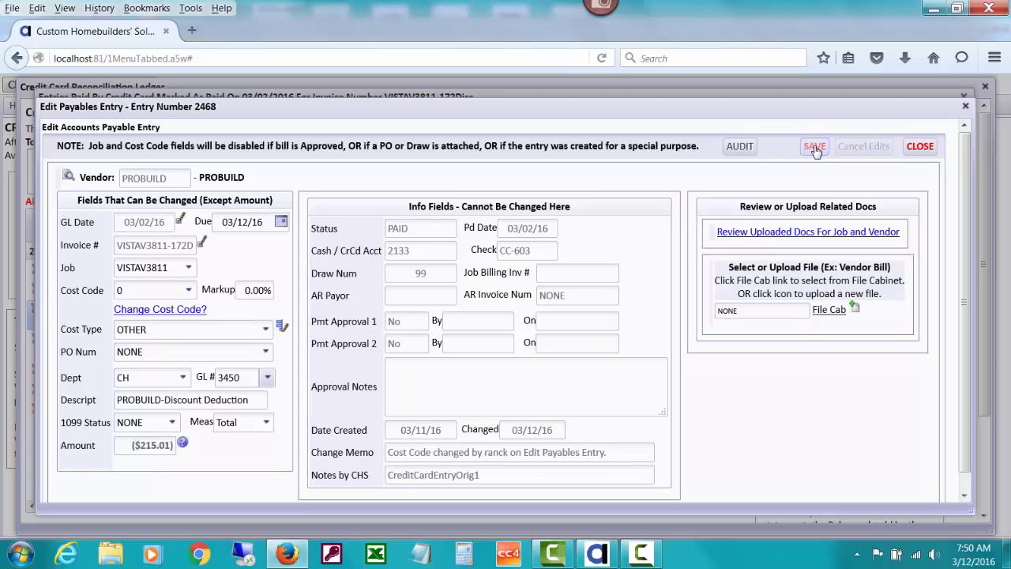
pyautogui.click(920, 146)
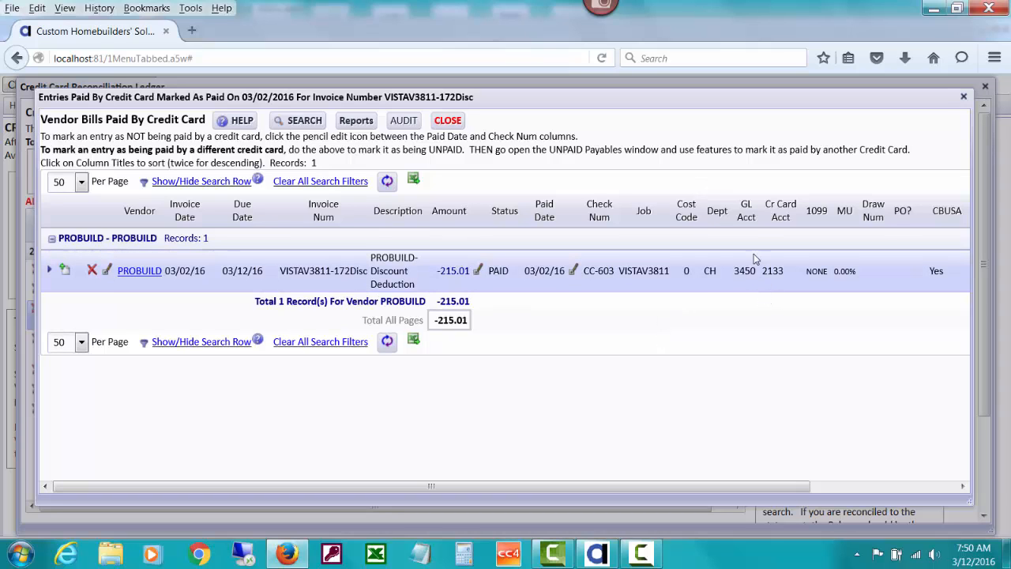
# - Close the PROBUILD bill and the Discover ledger, and open the credit card ledger for AMEX
pyautogui.moveTo(747, 269)
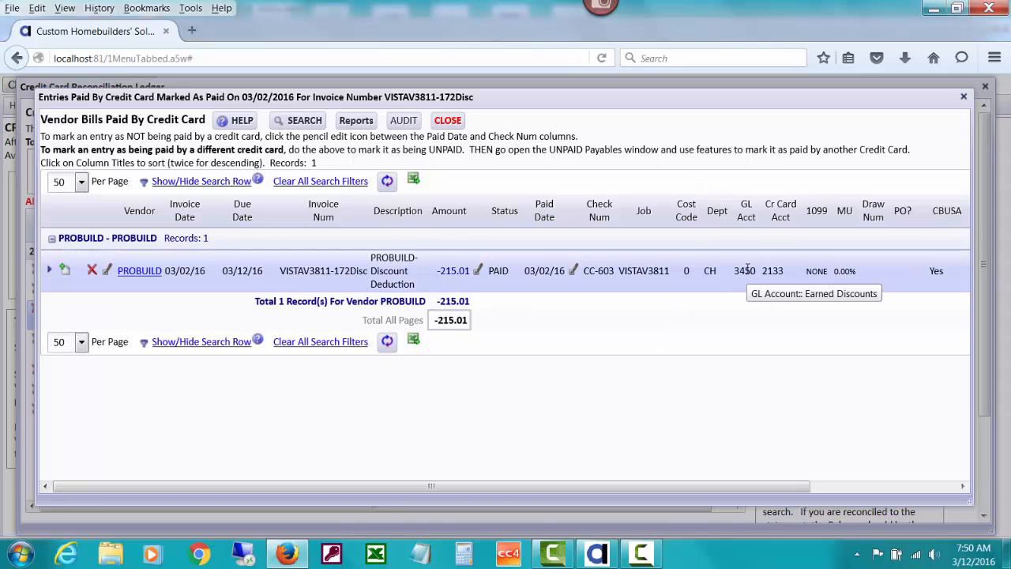
pyautogui.moveTo(687, 270)
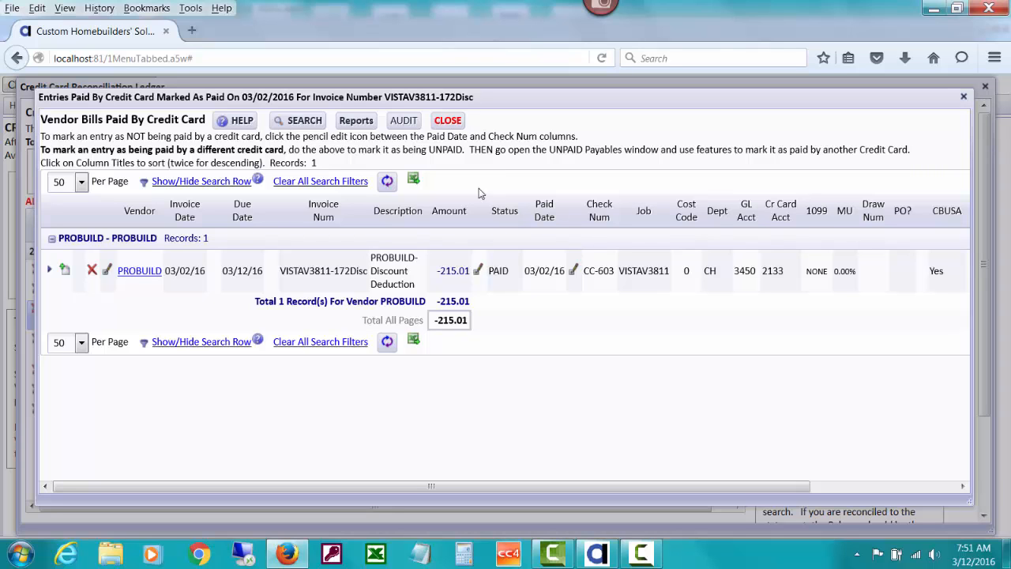
pyautogui.click(447, 120)
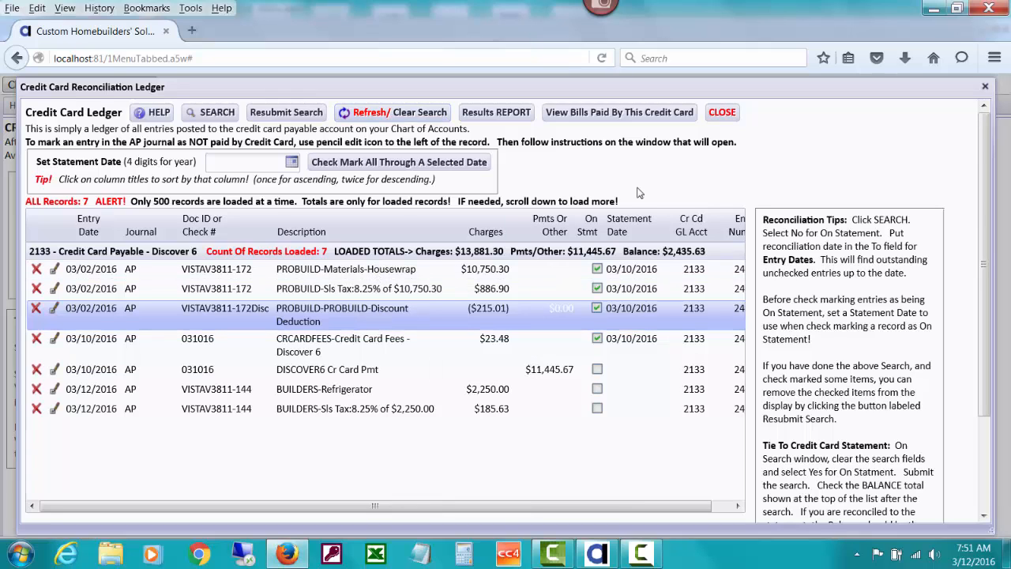
pyautogui.click(723, 113)
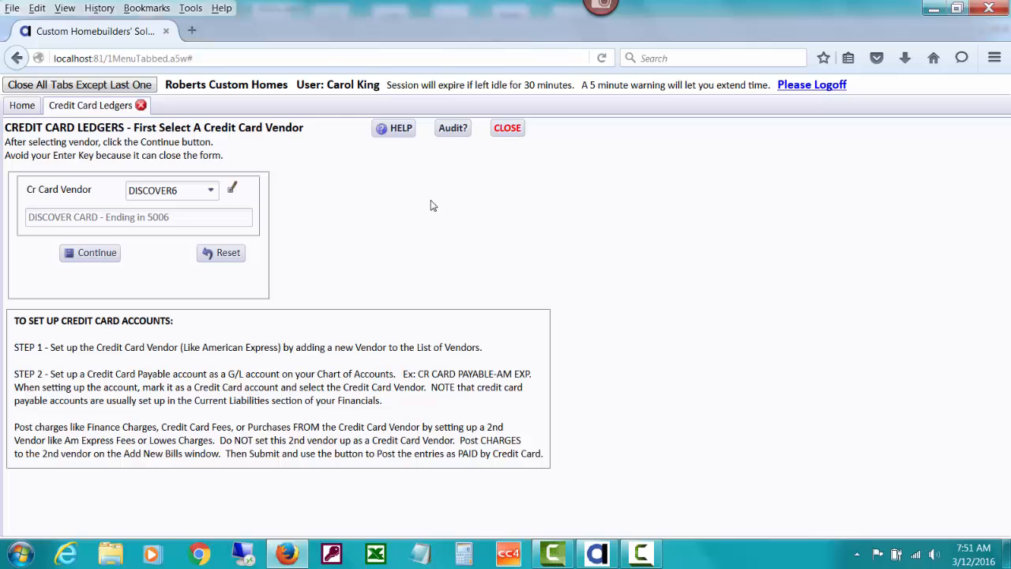
pyautogui.click(215, 190)
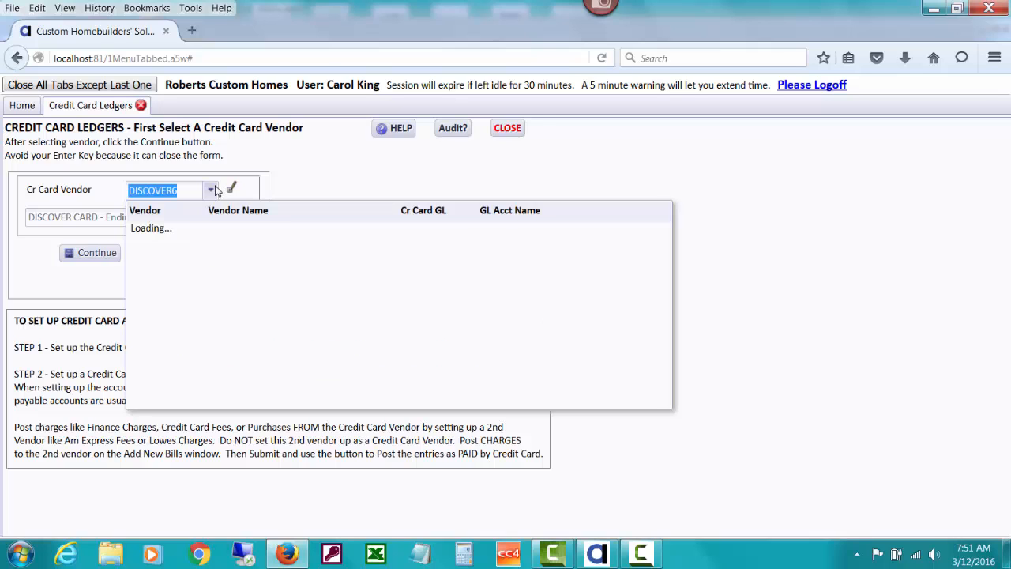
pyautogui.click(190, 229)
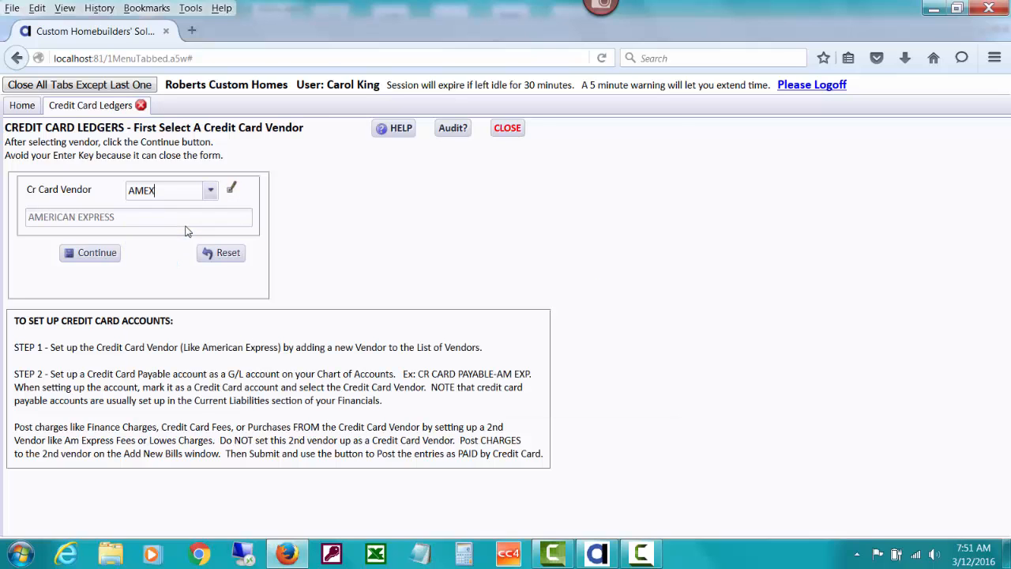
pyautogui.click(107, 254)
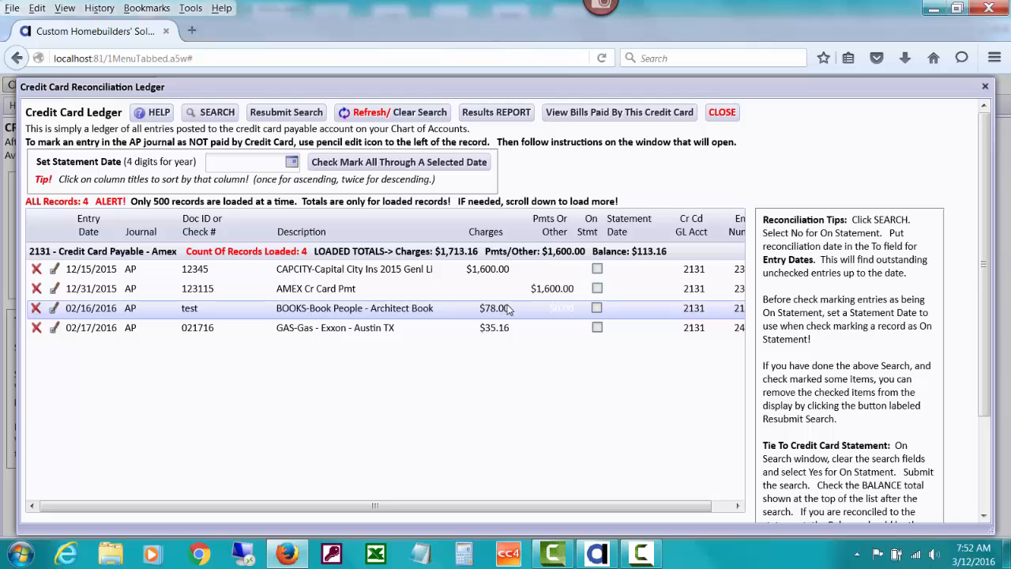
# - Open the 02/16/2016 Book People - Architect Book bill and bring up its credit card charge amount for editing
pyautogui.click(55, 308)
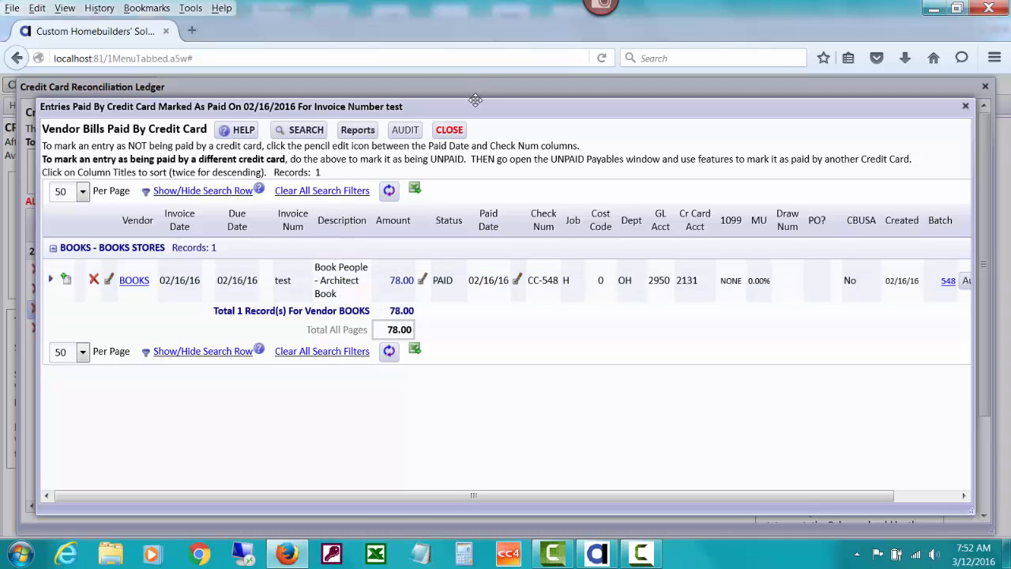
pyautogui.moveTo(474, 102)
pyautogui.mouseDown()
pyautogui.moveTo(446, 227)
pyautogui.moveTo(447, 405)
pyautogui.moveTo(448, 334)
pyautogui.moveTo(482, 177)
pyautogui.moveTo(470, 101)
pyautogui.mouseUp()
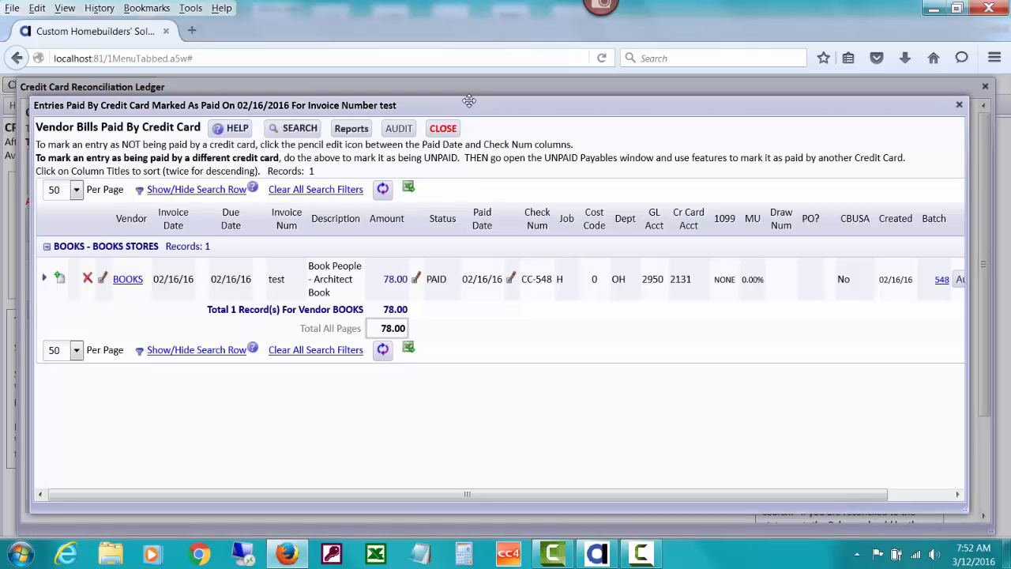
pyautogui.click(416, 279)
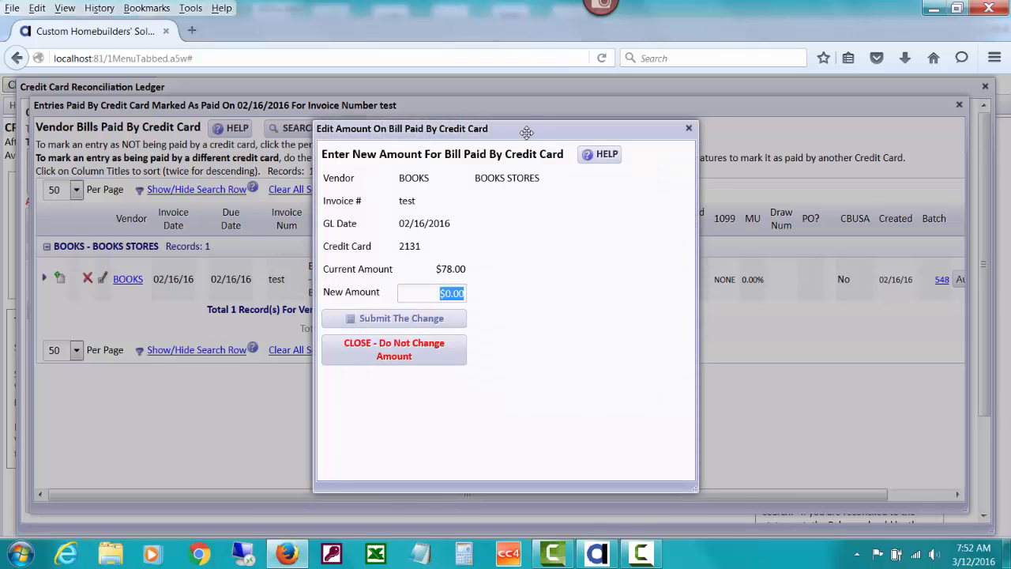
pyautogui.moveTo(526, 133); pyautogui.dragTo(595, 146)
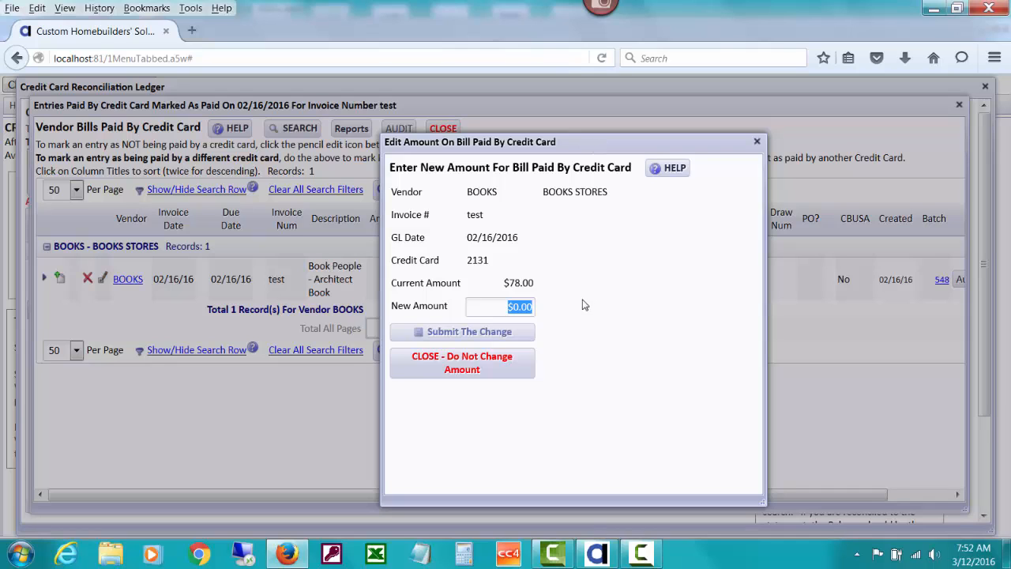
# - Switch to Calculator, multiply 78 by 1.0825, and return to the amount edit form
pyautogui.click(465, 556)
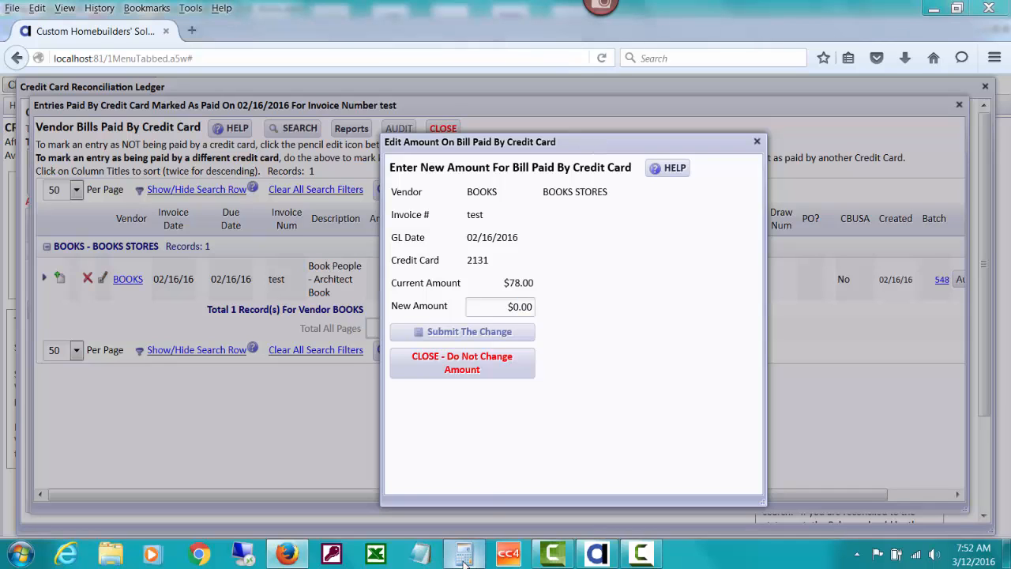
pyautogui.write('7')
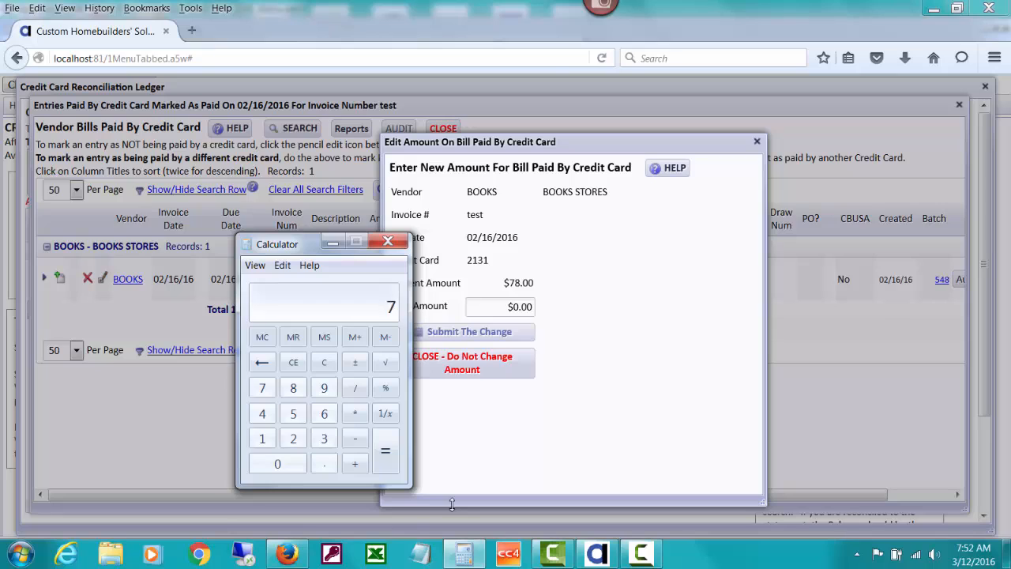
pyautogui.write('8 * 1.0825')
pyautogui.press('Return')
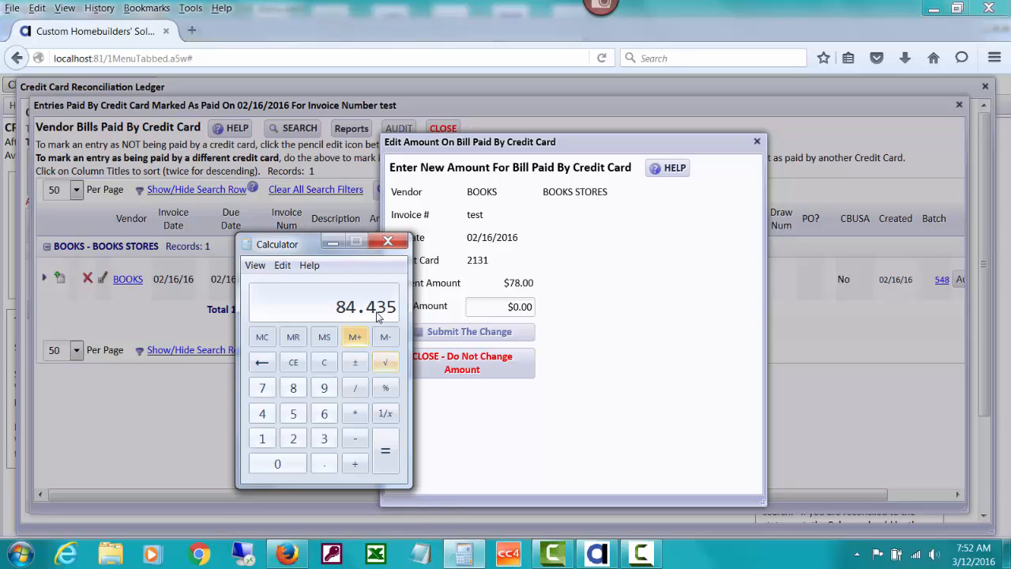
pyautogui.click(335, 244)
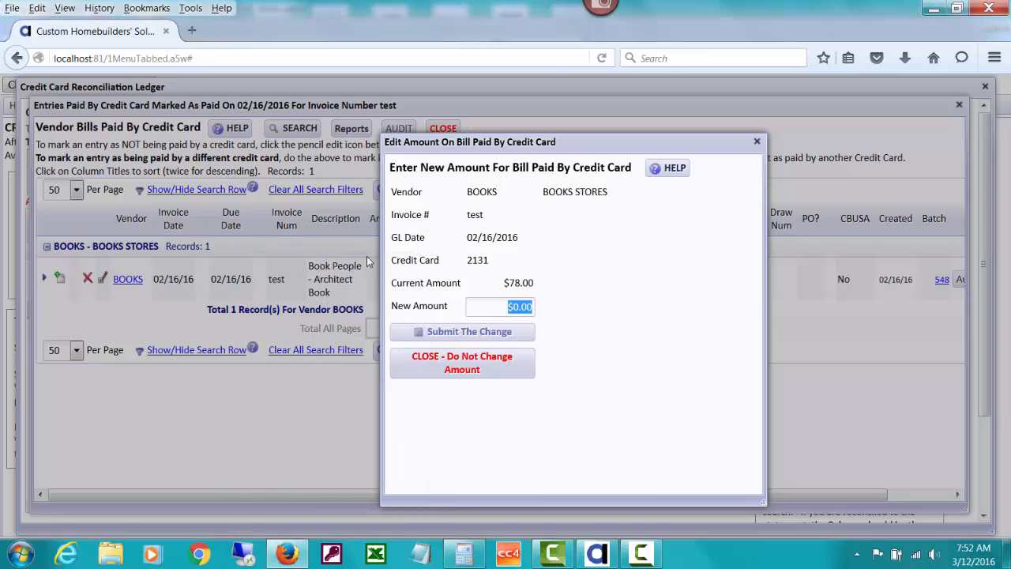
# - Set the new amount of the BOOKS bill to $84.44 and submit the change
pyautogui.write('84.44')
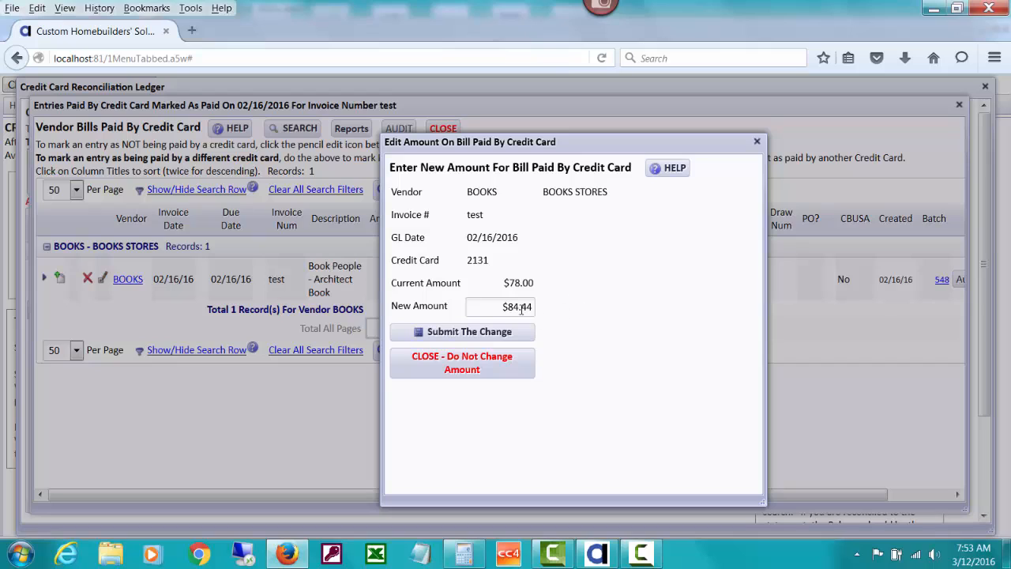
pyautogui.click(456, 332)
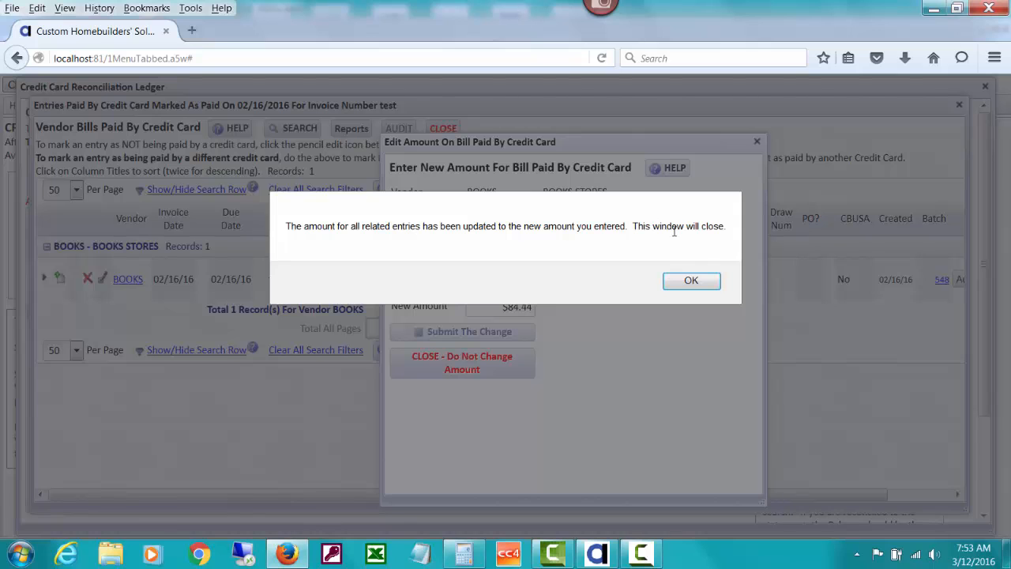
pyautogui.click(691, 281)
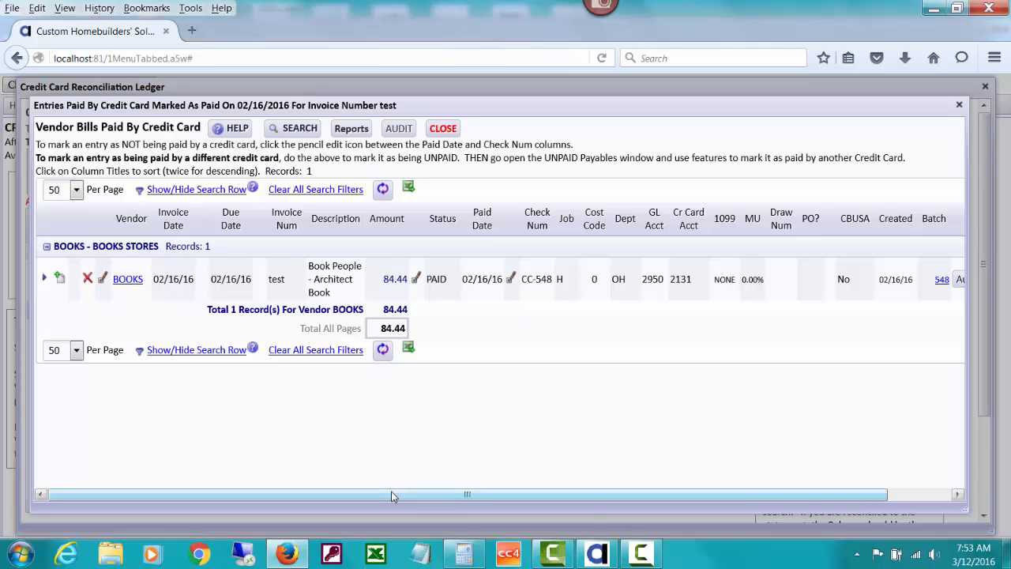
# - Open the audit history of the BOOKS bill to review the recorded amount change
pyautogui.moveTo(393, 494); pyautogui.dragTo(606, 496)
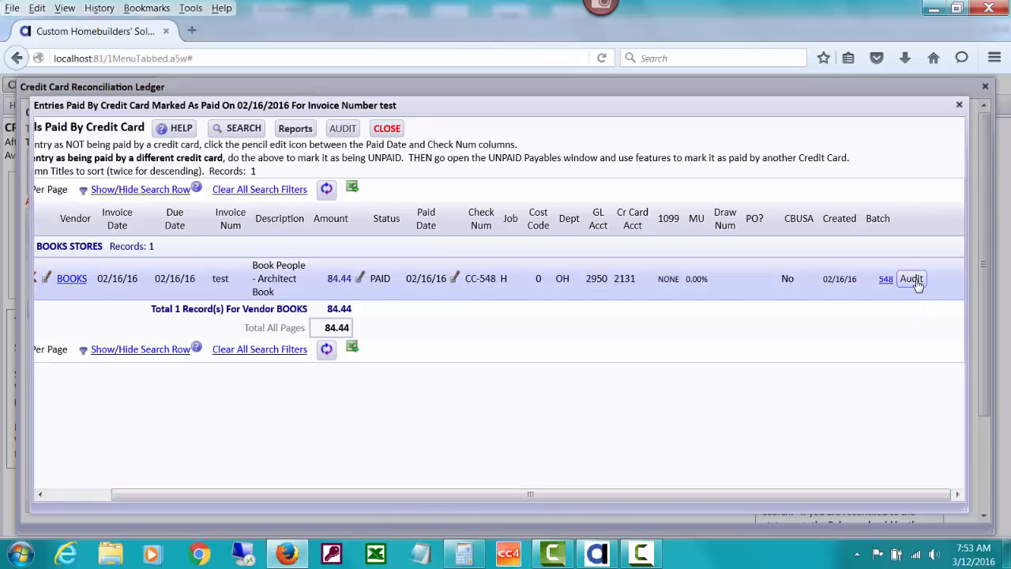
pyautogui.click(915, 281)
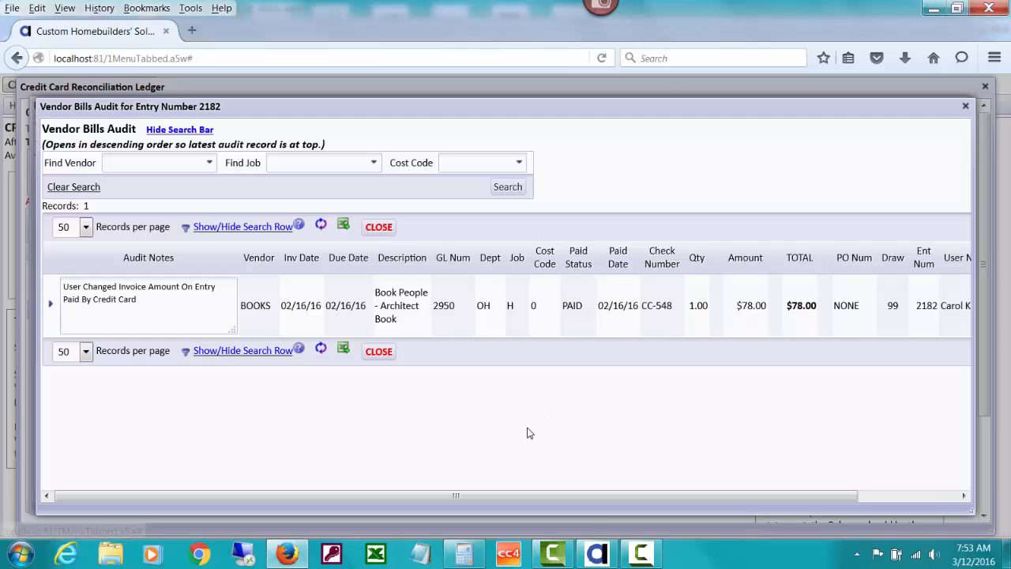
# - Review the remaining columns of the BOOKS bill's audit record, including user name and audit date, and close the audit window
pyautogui.moveTo(510, 496); pyautogui.dragTo(687, 494)
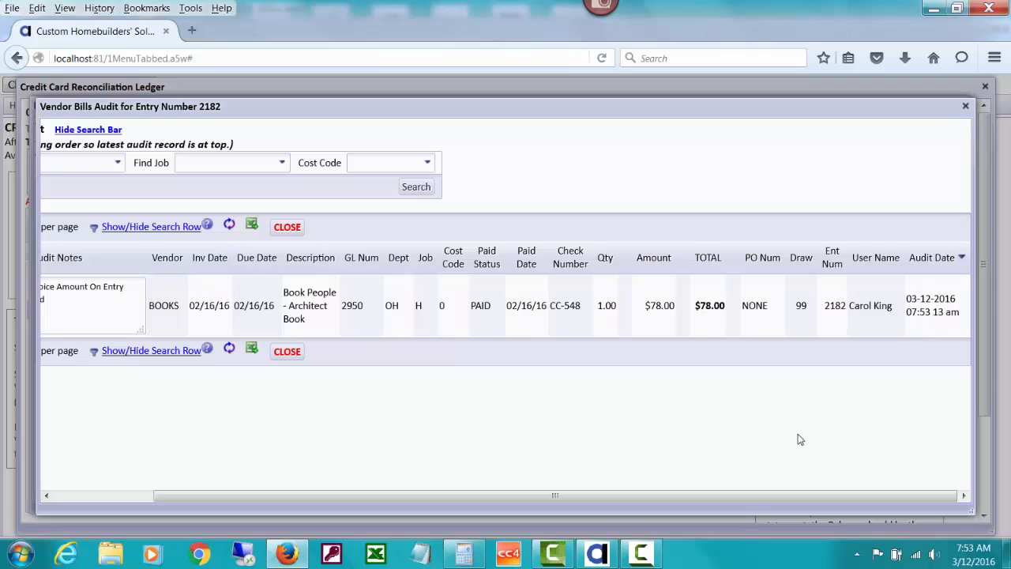
pyautogui.moveTo(601, 495); pyautogui.dragTo(500, 495)
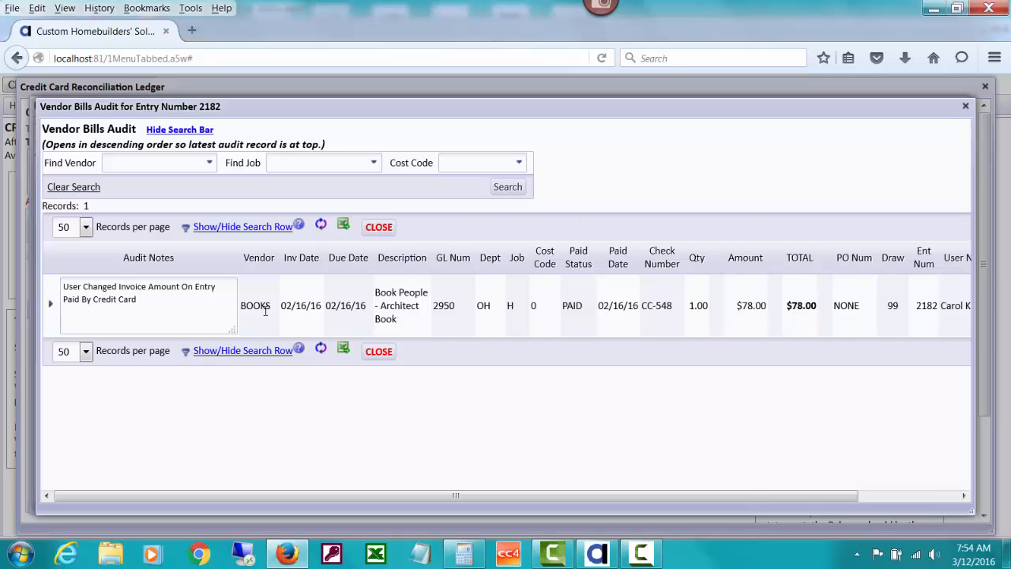
pyautogui.click(373, 229)
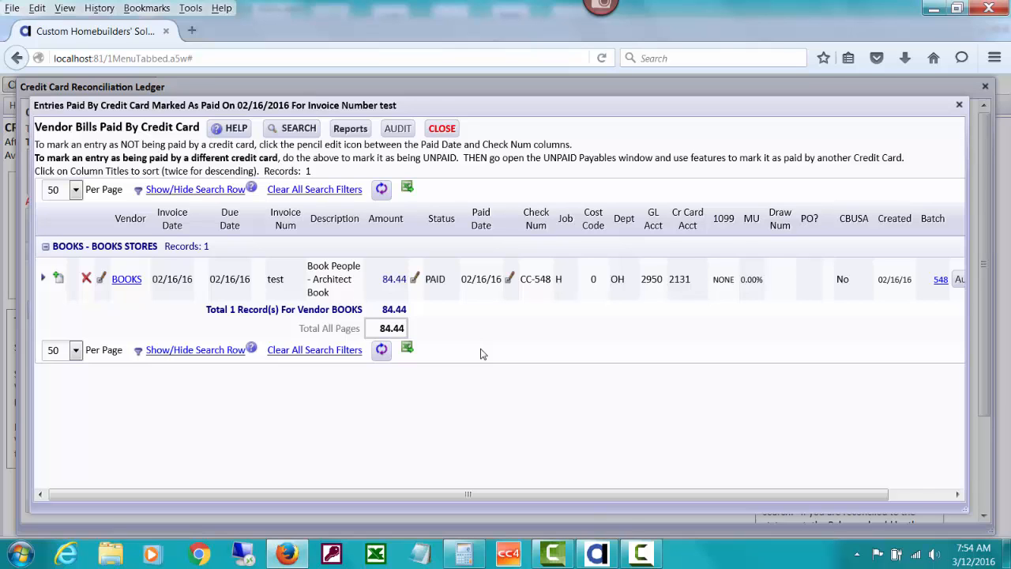
# - Mark the 02/16/2016 BOOKS bill as UNPAID and close the list of vendor bills paid by credit card
pyautogui.click(507, 281)
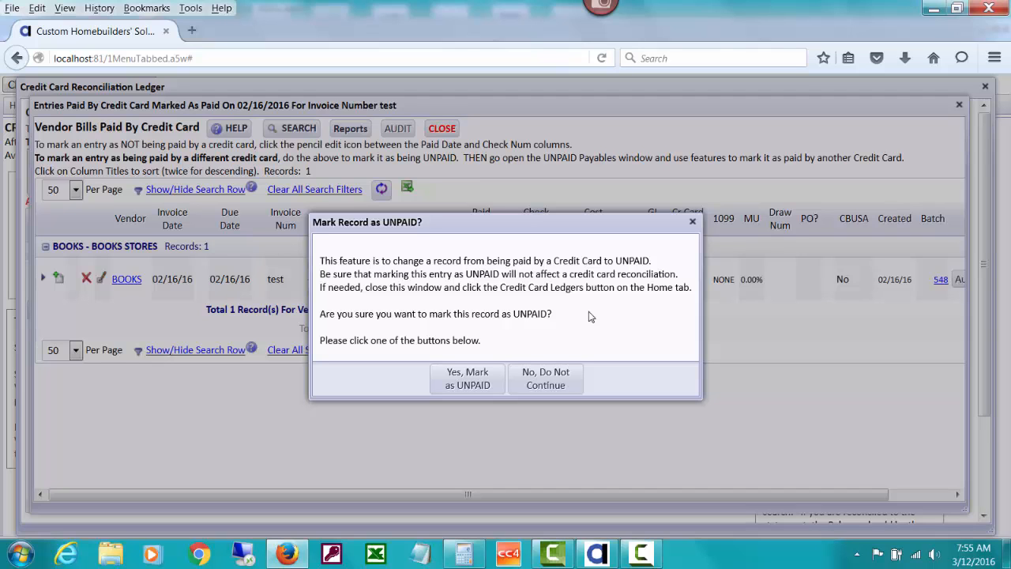
pyautogui.click(459, 387)
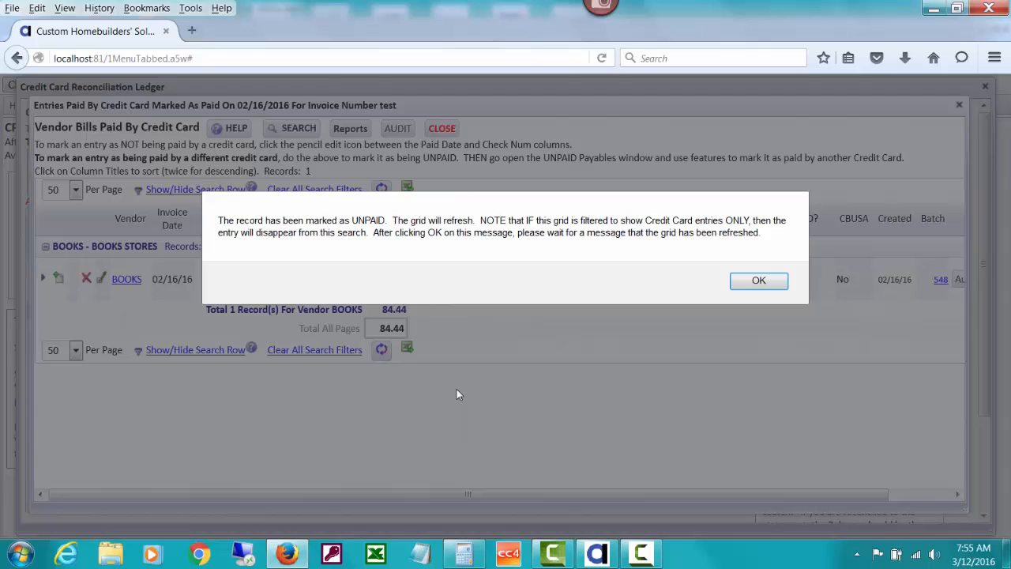
pyautogui.click(758, 282)
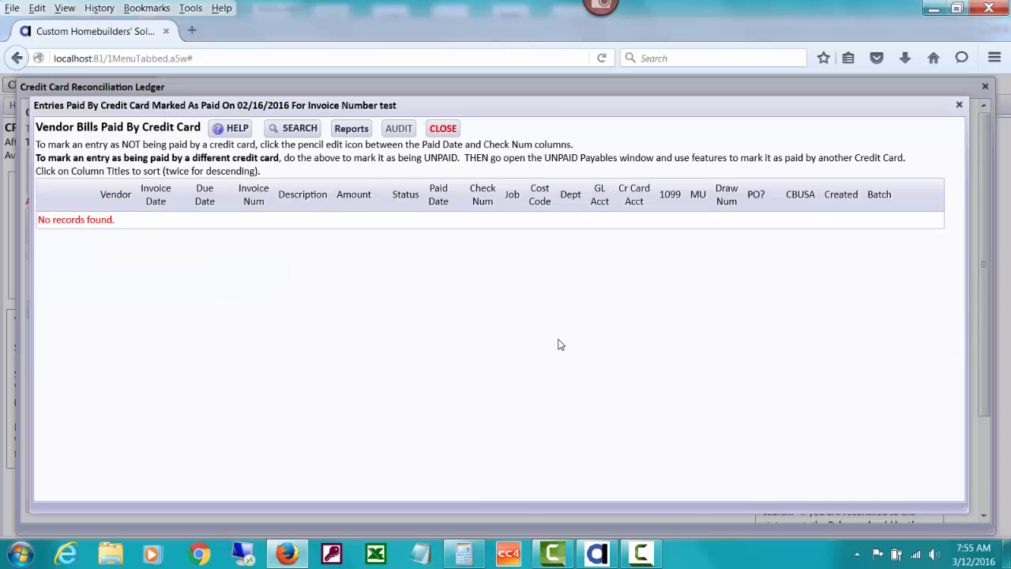
pyautogui.click(441, 129)
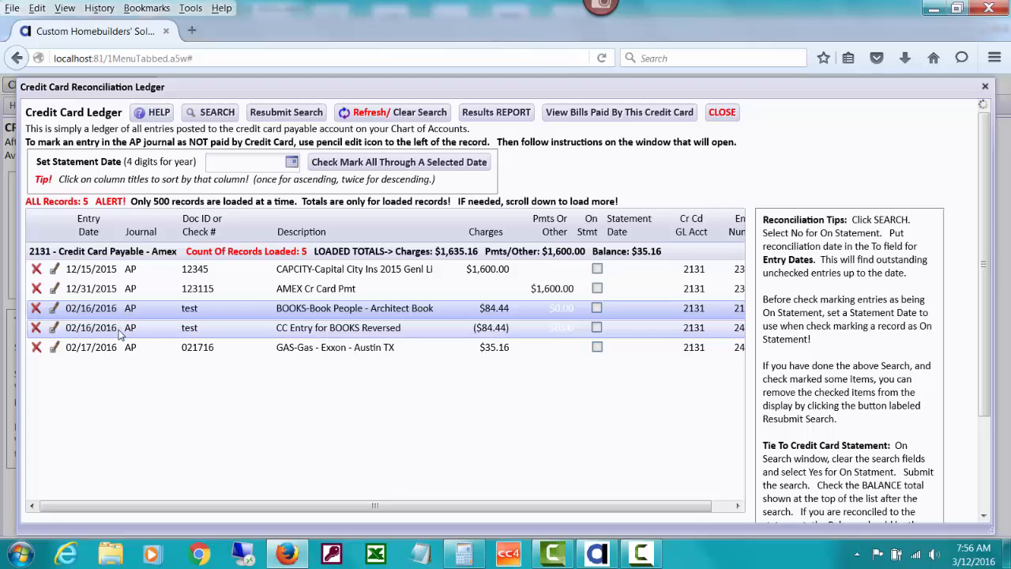
# - Delete the 02/16/2016 BOOKS Architect Book entry and its related reversal from the Amex credit card ledger
pyautogui.click(36, 308)
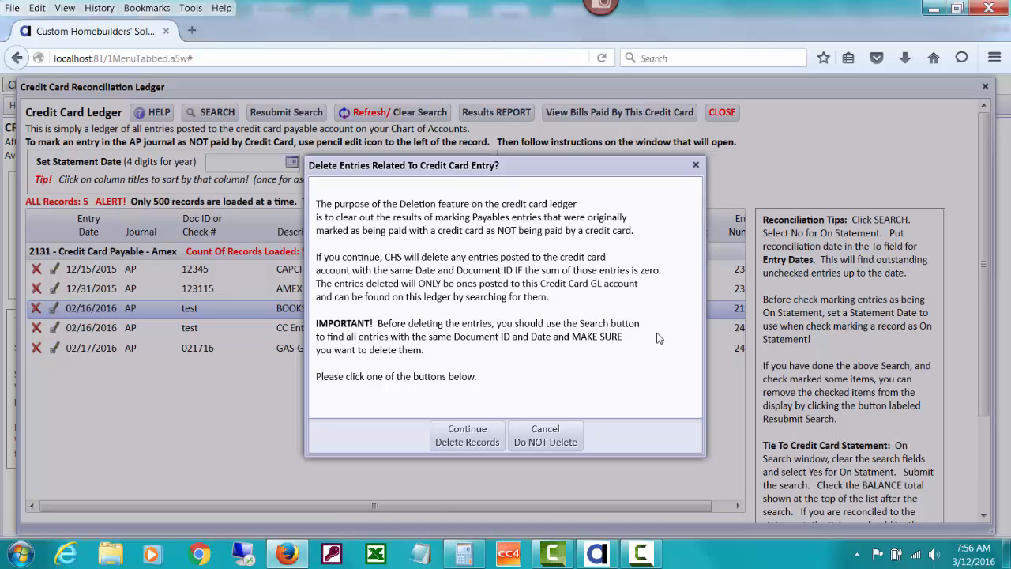
pyautogui.click(467, 436)
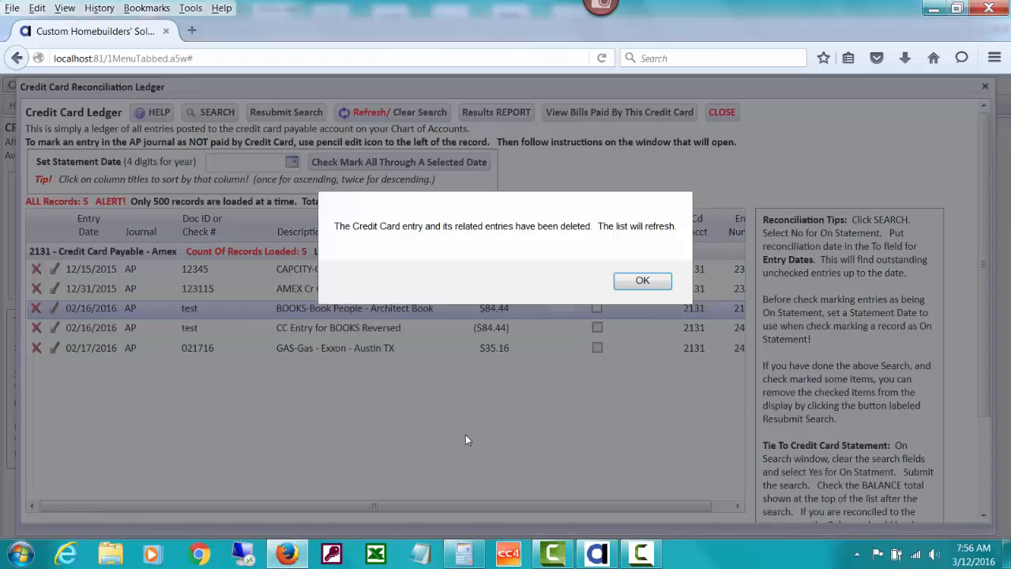
pyautogui.click(640, 281)
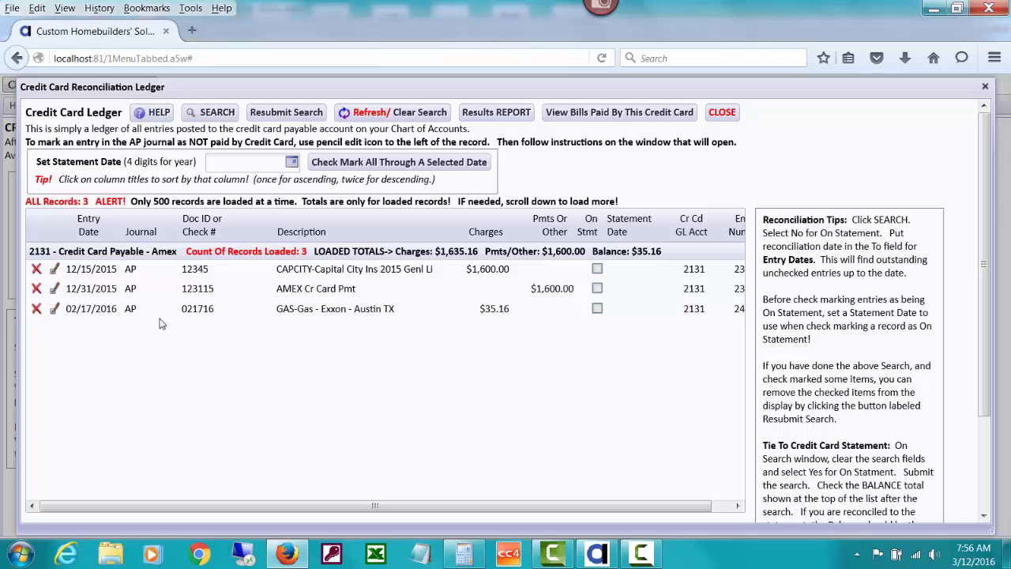
# - Try to delete the 02/17/2016 Gas - Exxon entry from the credit card ledger
pyautogui.click(35, 309)
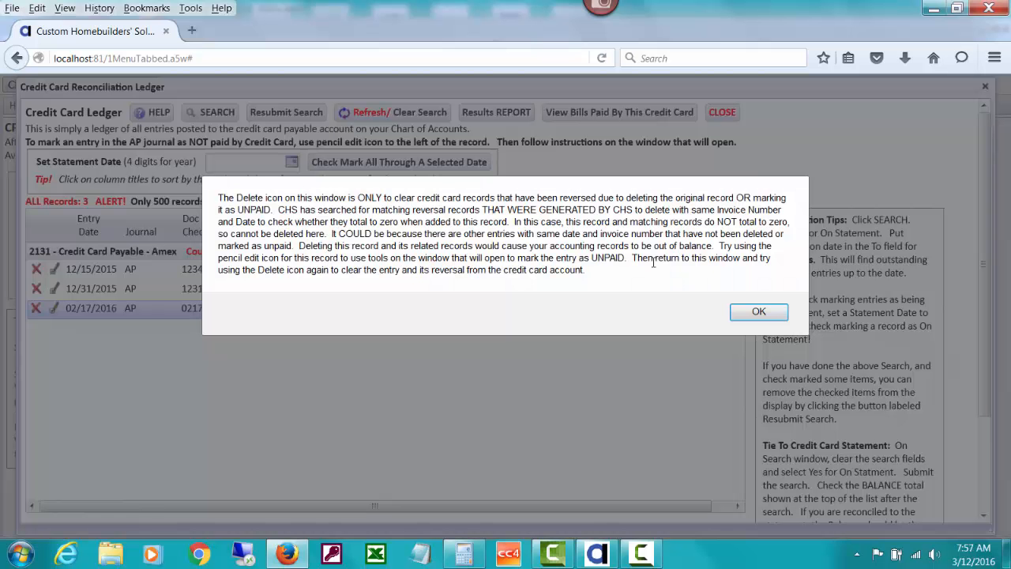
pyautogui.click(753, 314)
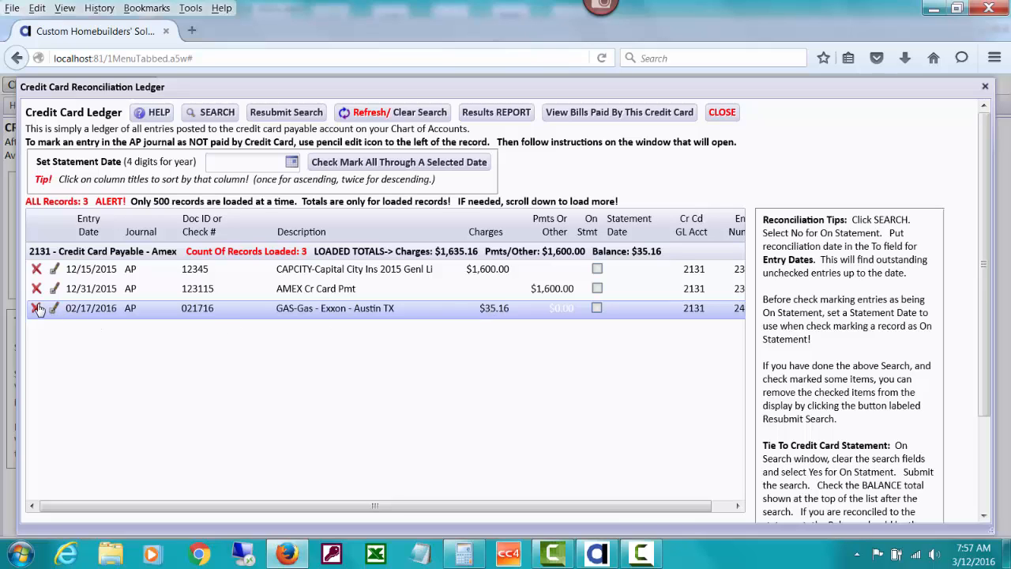
# - Leave the credit card ledger and open the unpaid payables for vendor BOOKS only
pyautogui.click(724, 111)
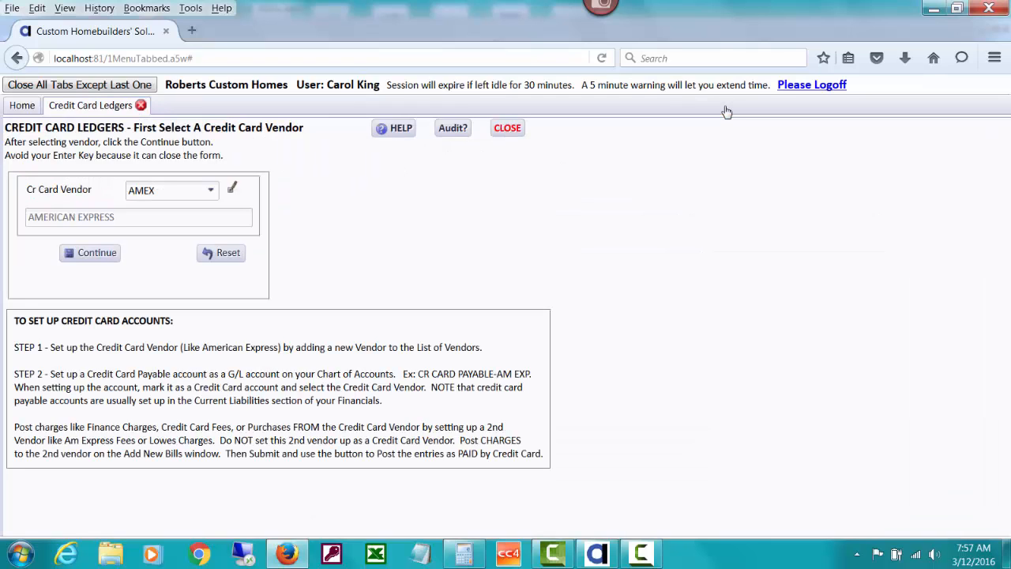
pyautogui.click(22, 105)
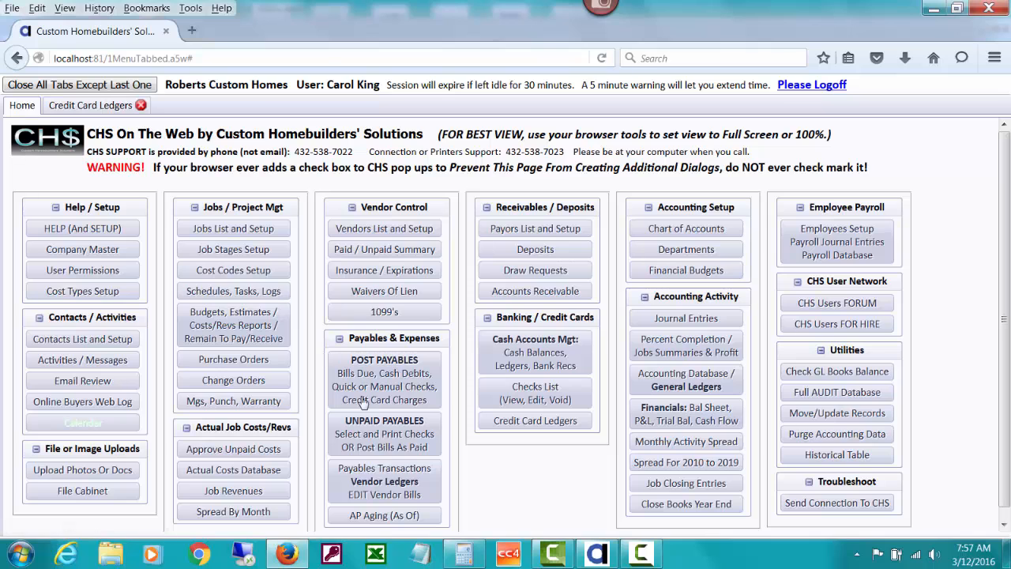
pyautogui.click(385, 435)
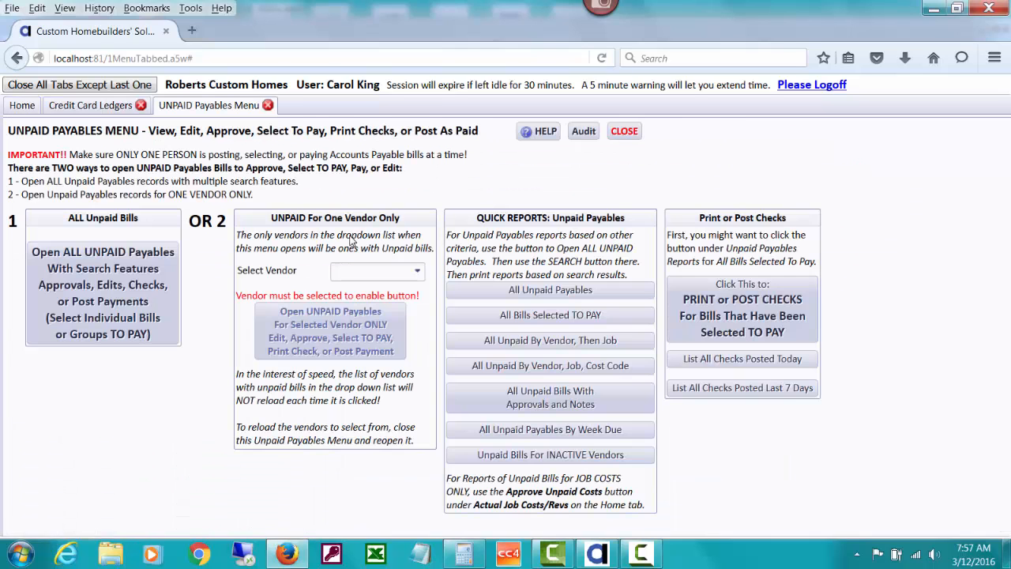
pyautogui.click(384, 274)
pyautogui.write('boo')
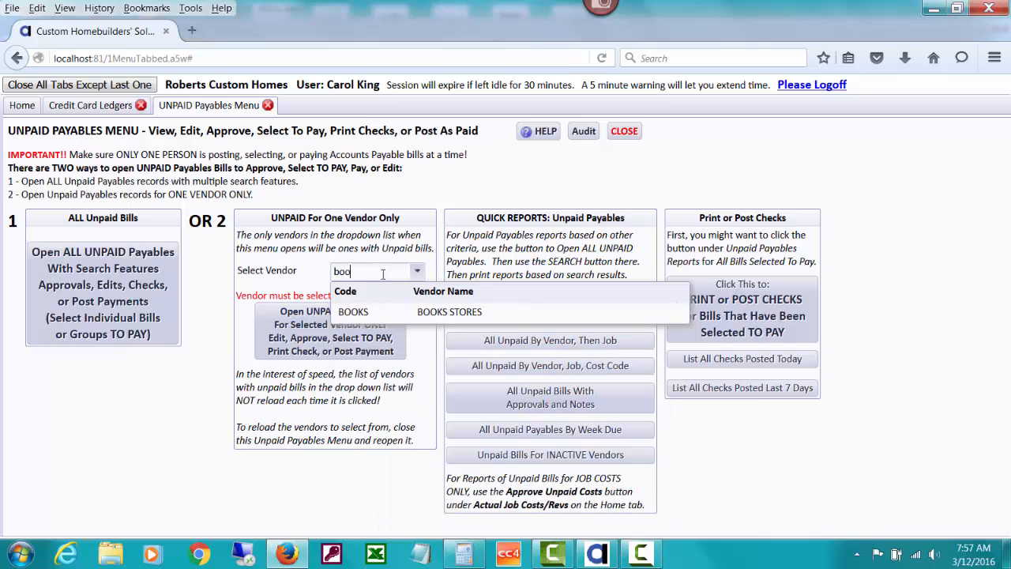
pyautogui.click(424, 313)
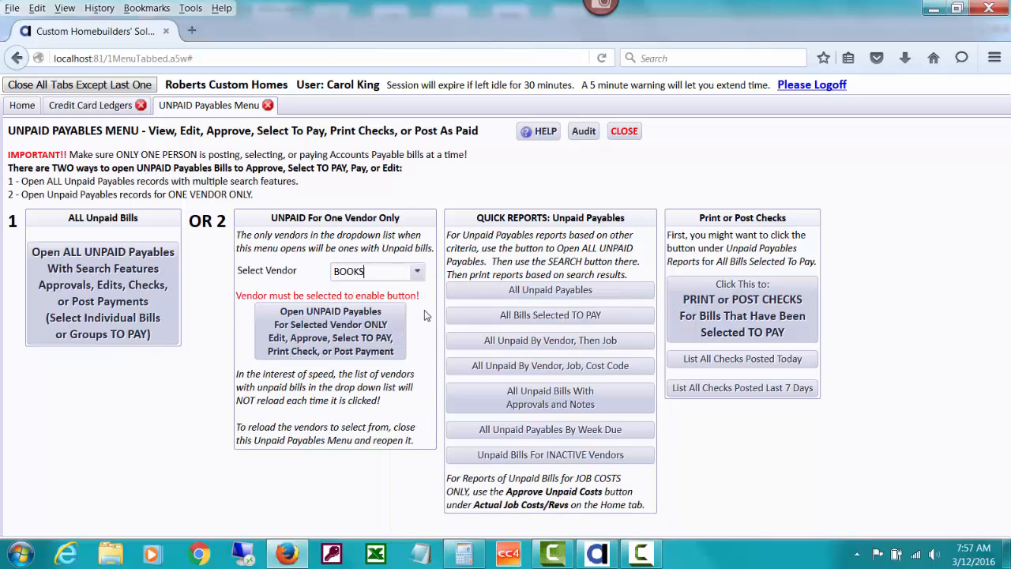
pyautogui.click(383, 338)
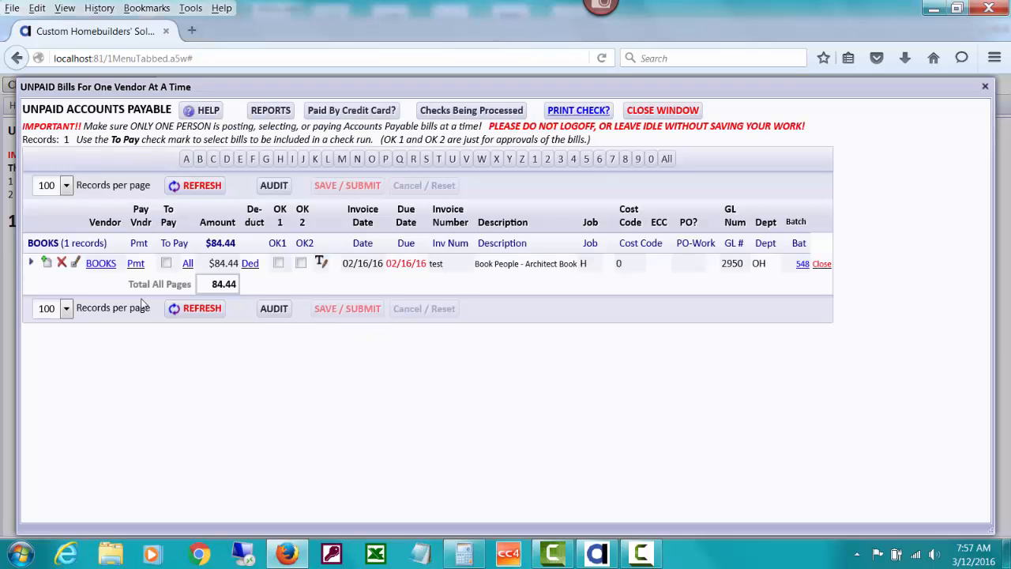
# - Select the BOOKS Architect Book bill to pay and choose to post its payment as paid by credit card
pyautogui.click(166, 264)
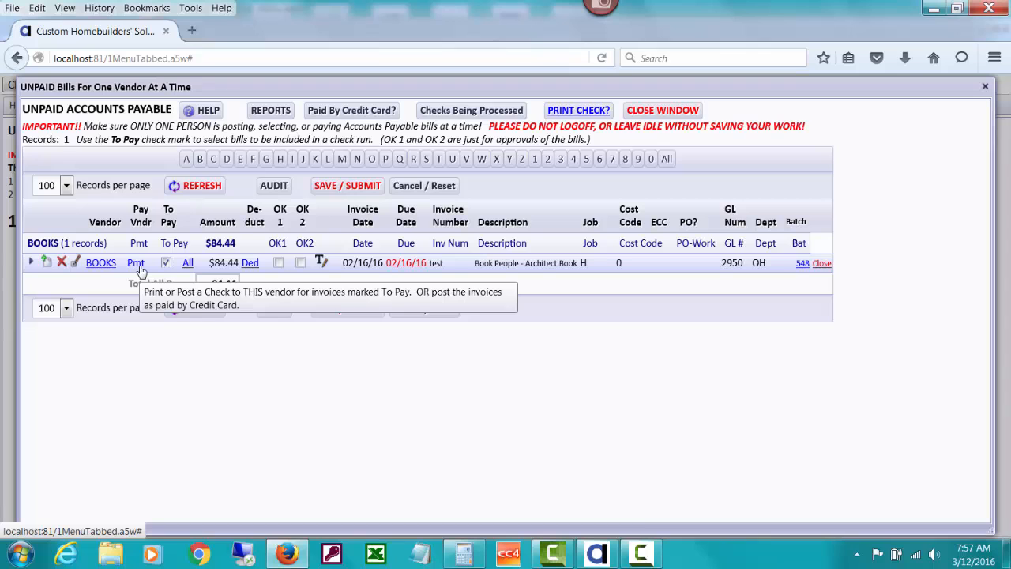
pyautogui.click(139, 267)
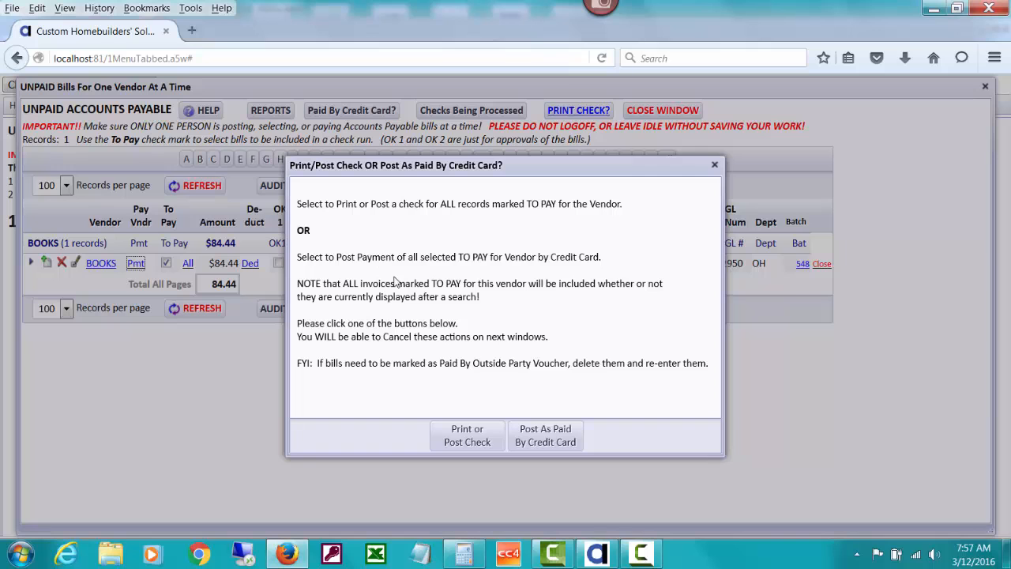
pyautogui.click(543, 436)
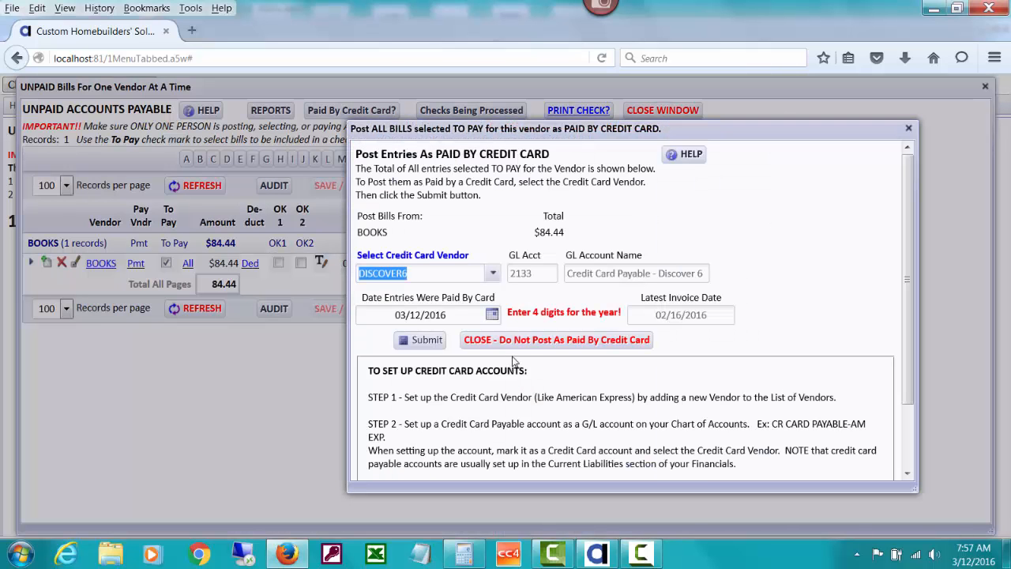
# - Try to post the BOOKS bill as paid by credit card with the paid date 02/01/2016
pyautogui.click(492, 316)
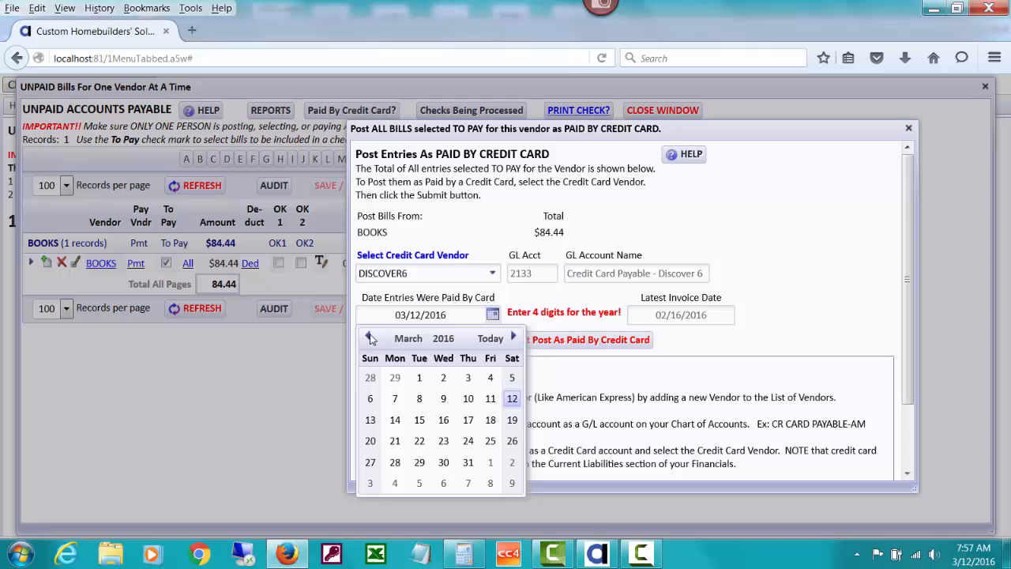
pyautogui.click(369, 337)
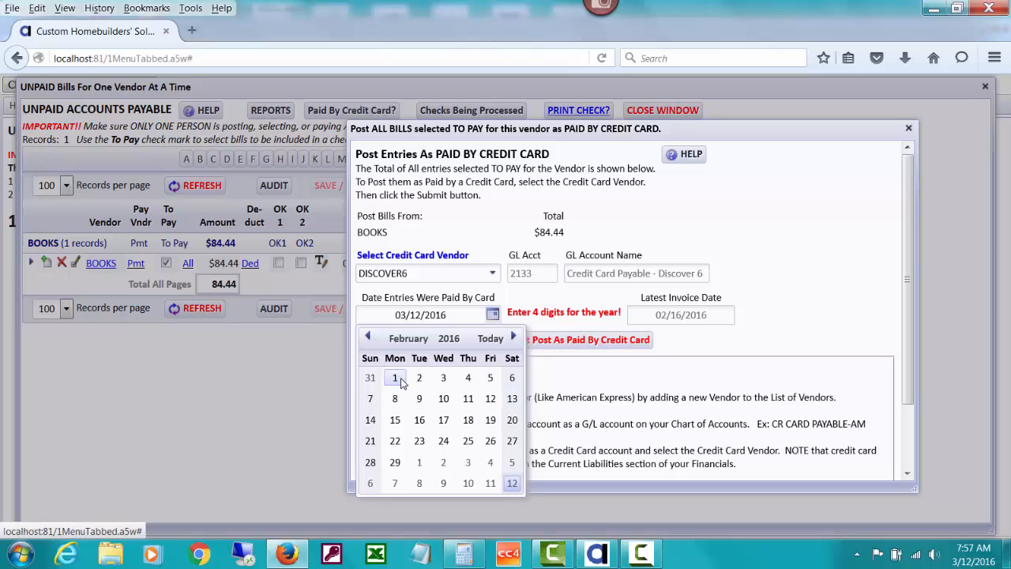
pyautogui.click(395, 378)
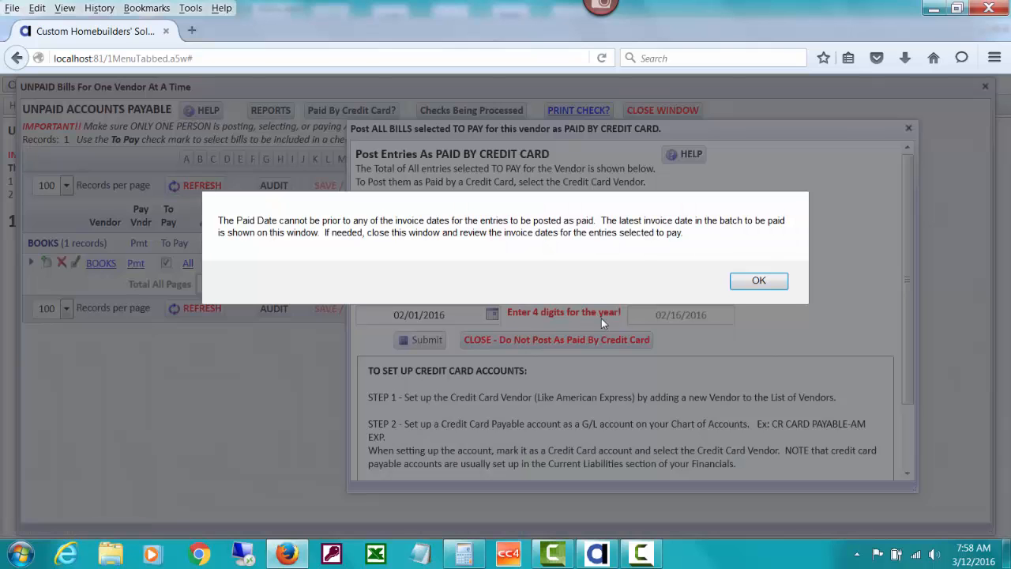
pyautogui.click(757, 282)
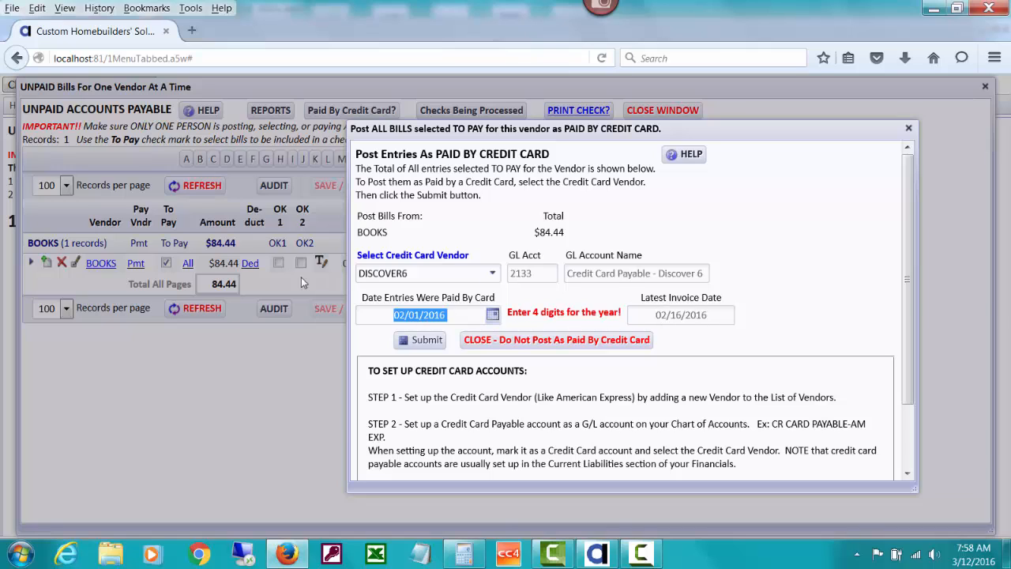
pyautogui.click(417, 341)
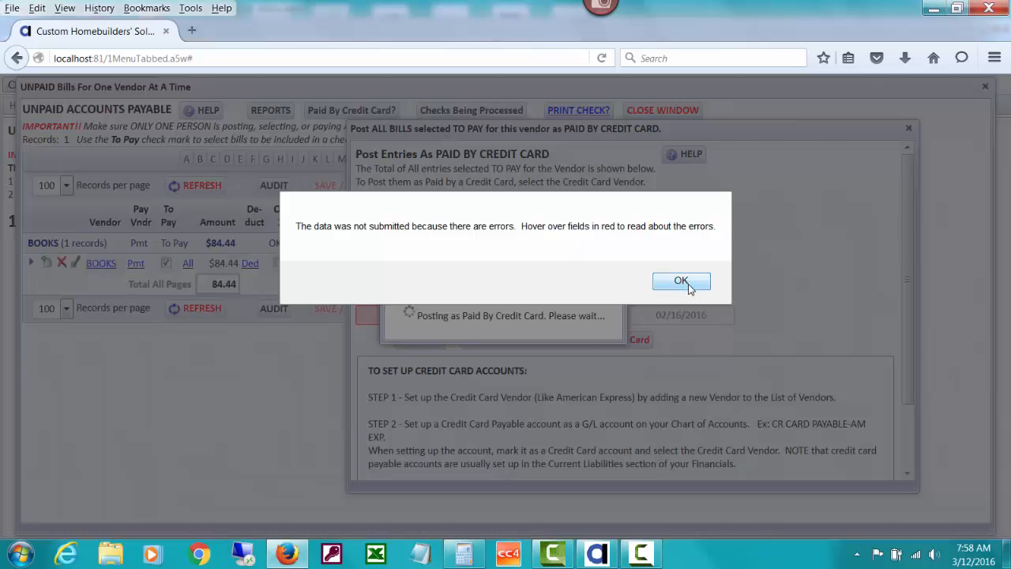
pyautogui.click(689, 285)
pyautogui.click(424, 314)
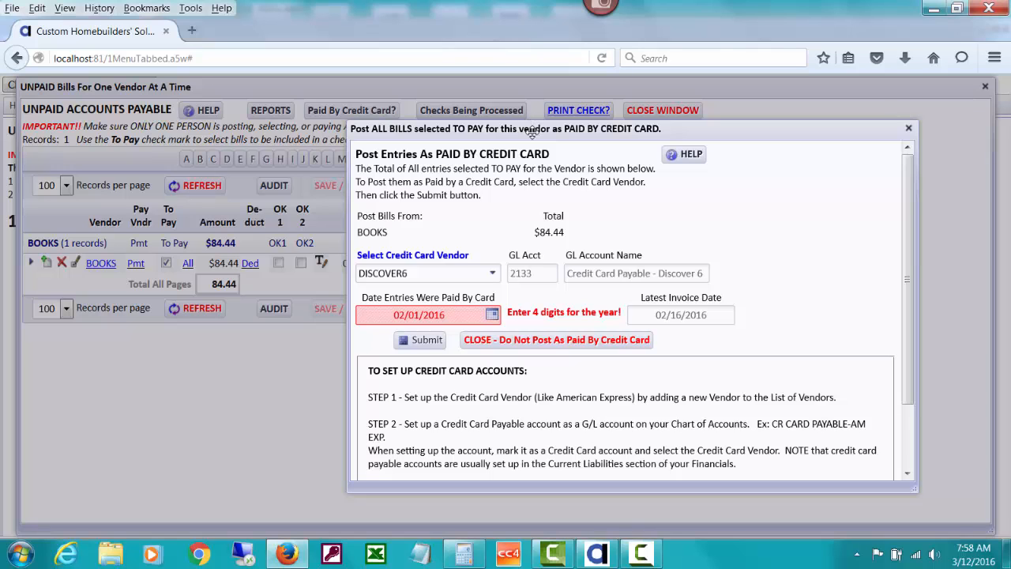
# - Set the paid date to 02/28/2016 and submit the BOOKS bill as paid by the DISCOVER6 credit card
pyautogui.moveTo(531, 132); pyautogui.dragTo(467, 136)
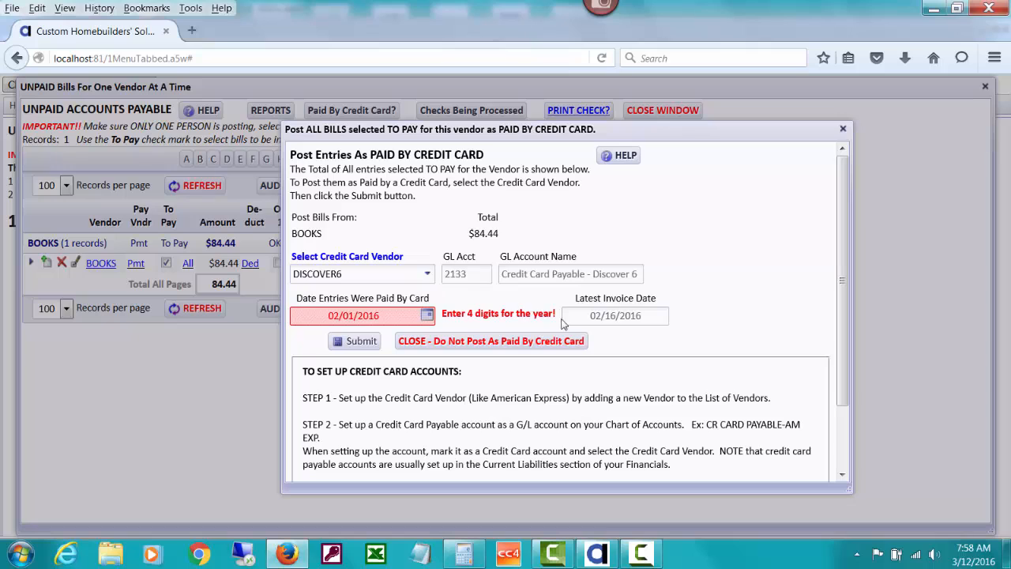
pyautogui.click(427, 316)
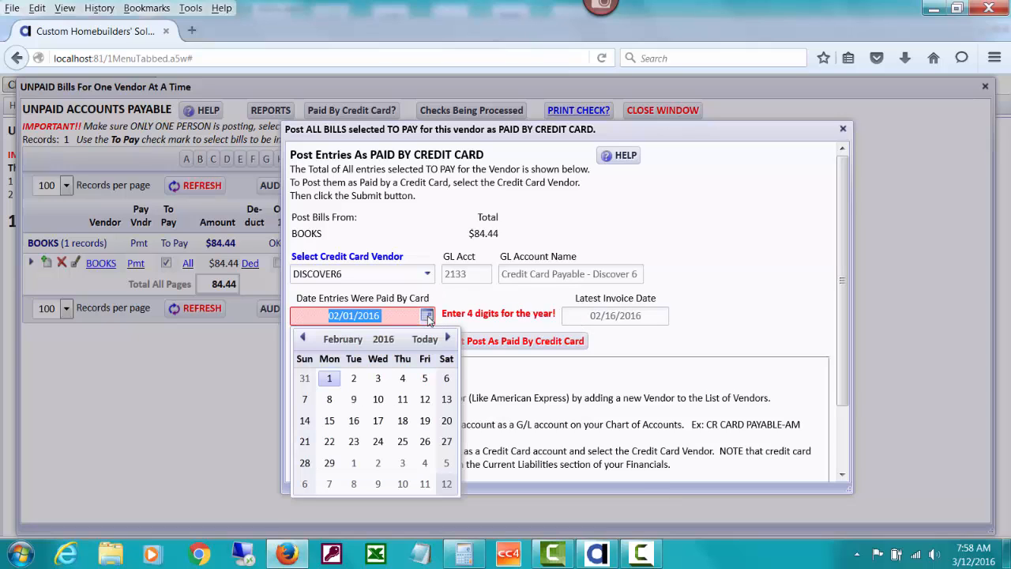
pyautogui.click(305, 463)
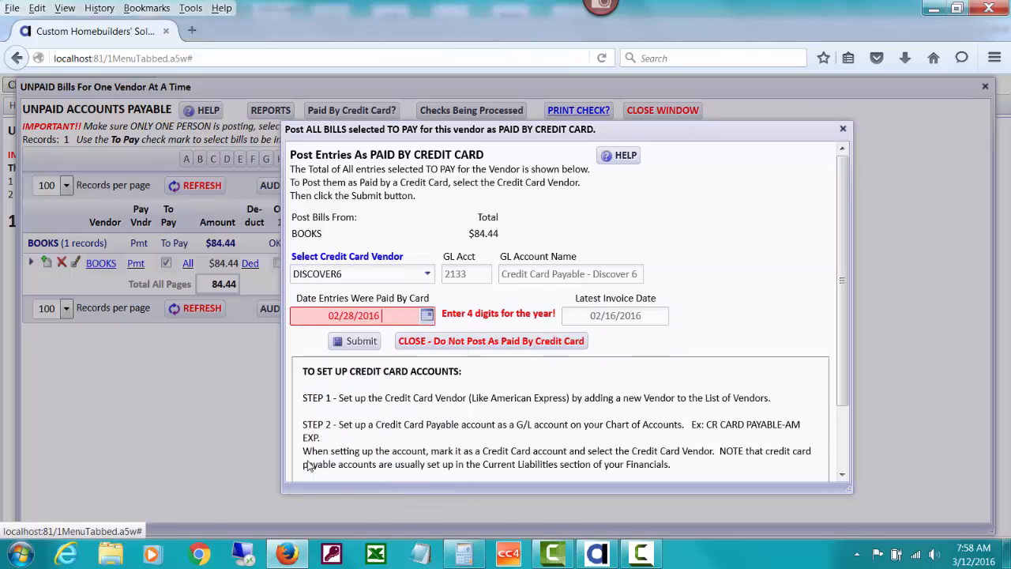
pyautogui.click(357, 341)
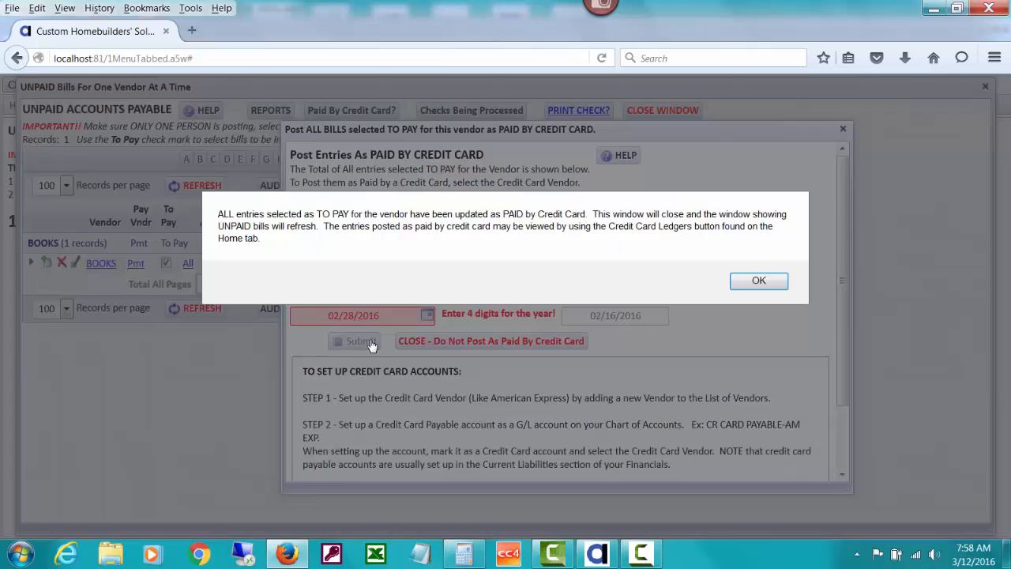
pyautogui.click(743, 282)
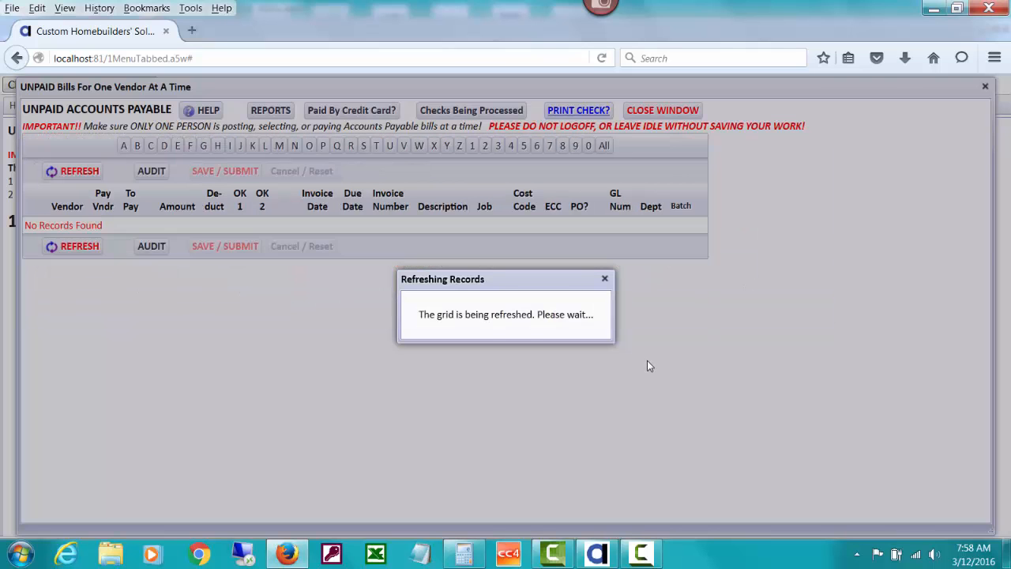
# - Close the unpaid bills window and return to the credit card vendor selection of the Credit Card Ledgers
pyautogui.click(609, 281)
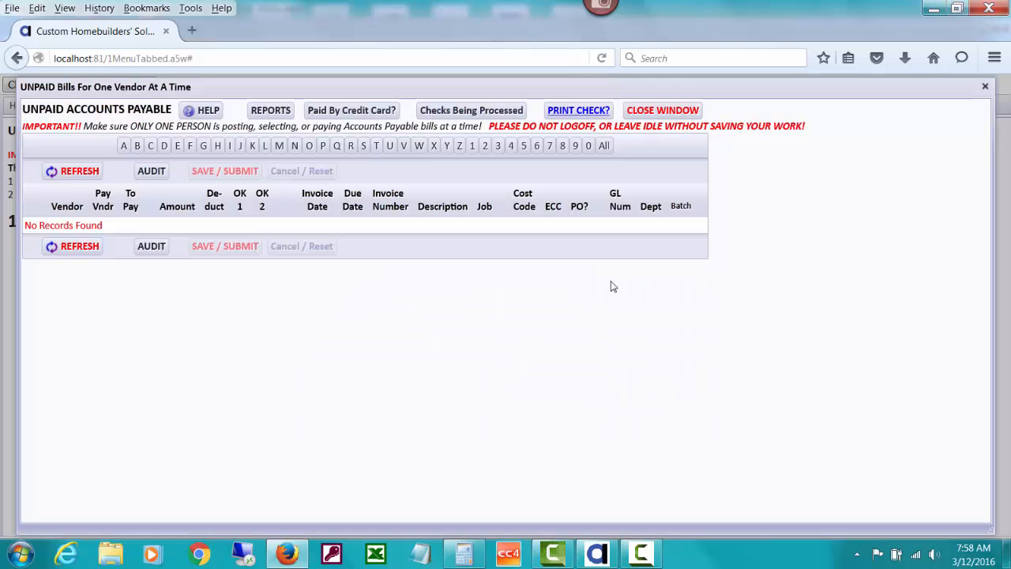
pyautogui.click(655, 110)
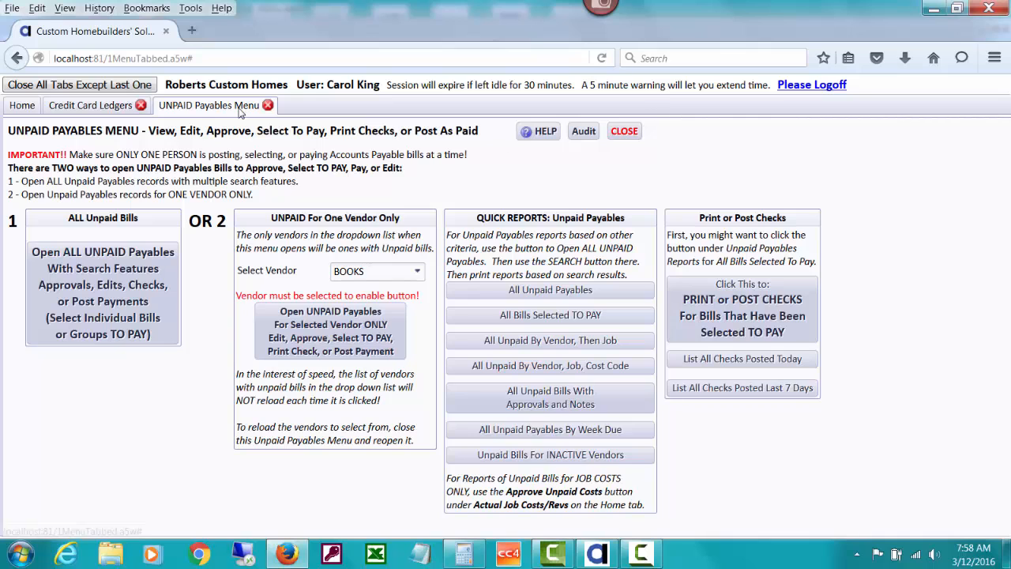
pyautogui.click(99, 108)
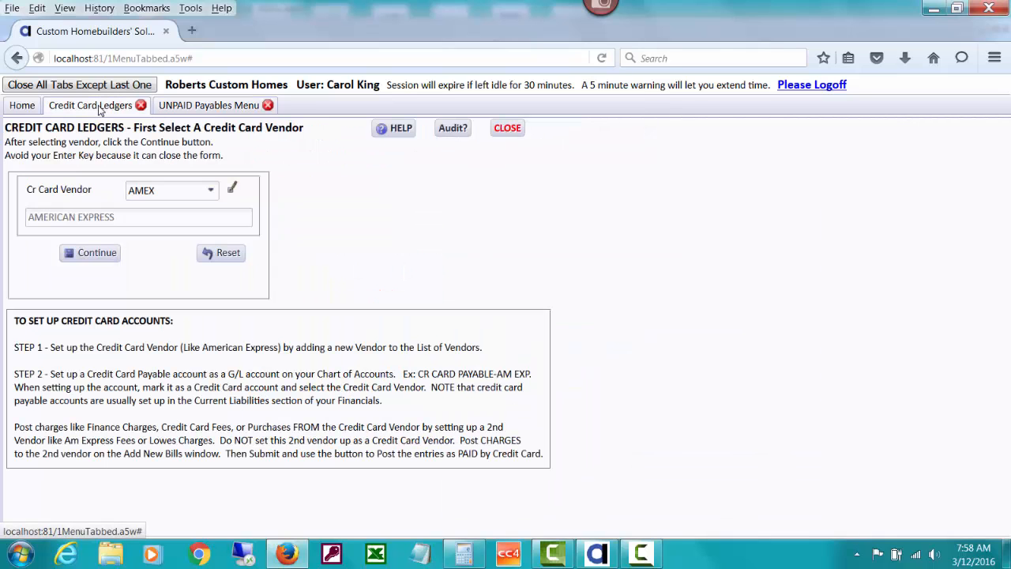
# - Check and close the AMEX credit card ledger, and open the ledger for the DISCOVER6 vendor
pyautogui.click(95, 253)
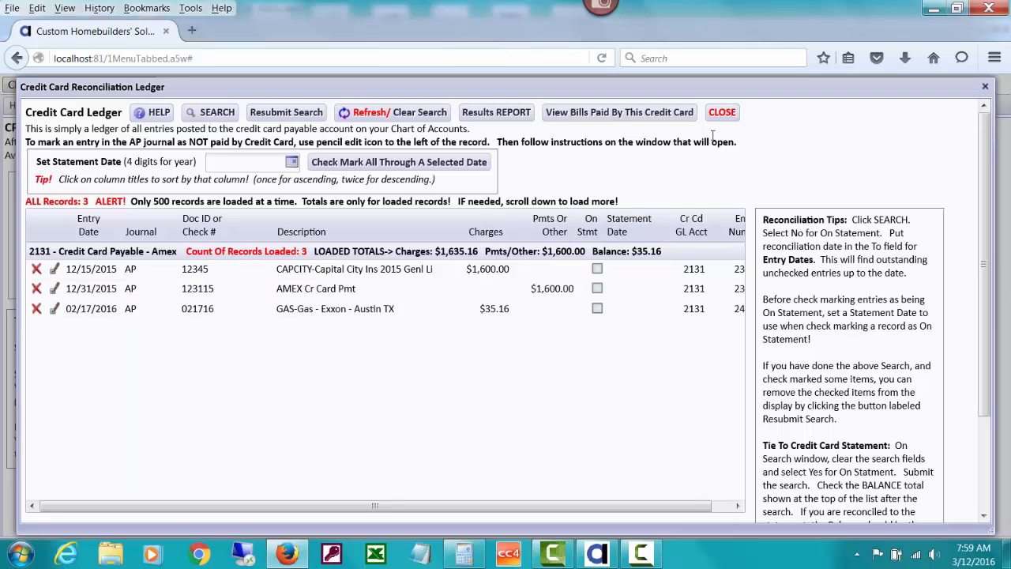
pyautogui.click(722, 113)
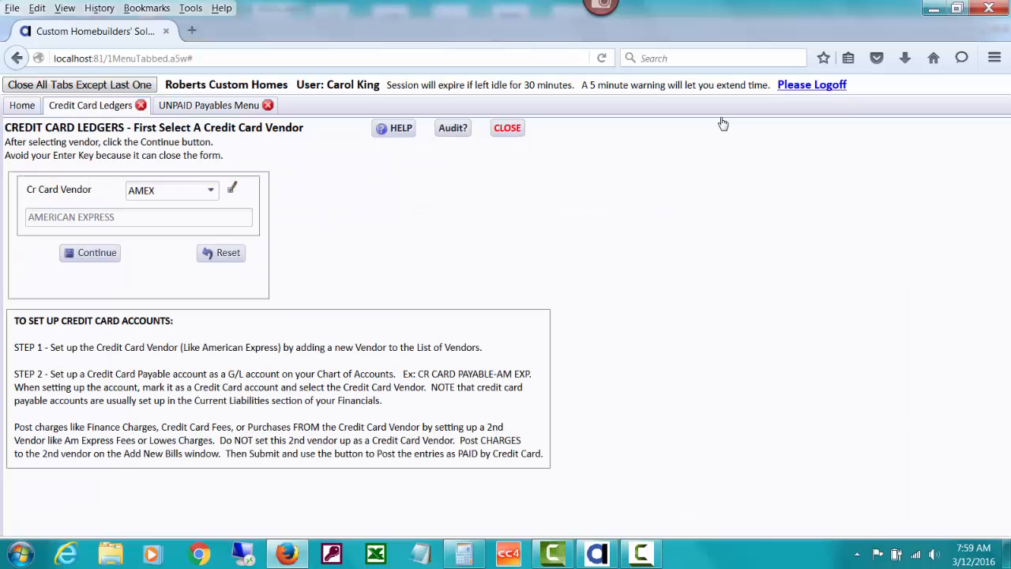
pyautogui.click(212, 193)
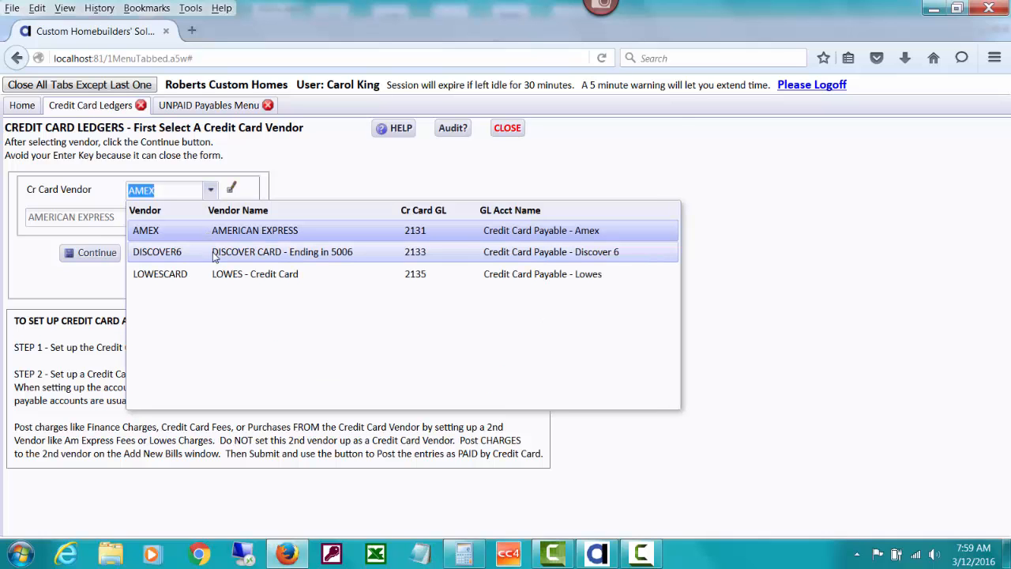
pyautogui.click(214, 256)
pyautogui.click(99, 254)
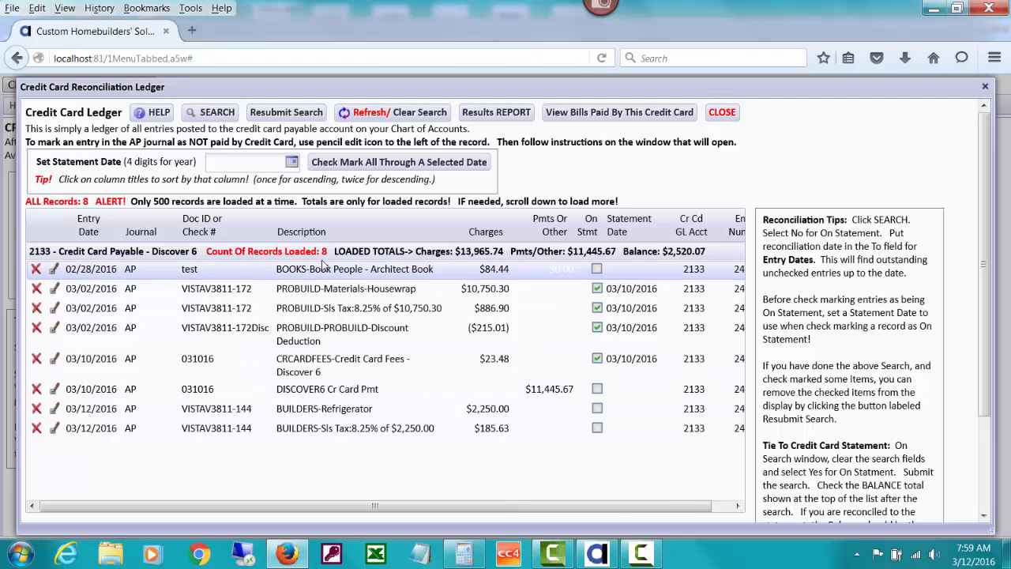
# - Mark the BOOKS Architect Book entry of 02/28/2016 in the DISCOVER6 ledger as unpaid and close the ledger
pyautogui.click(54, 269)
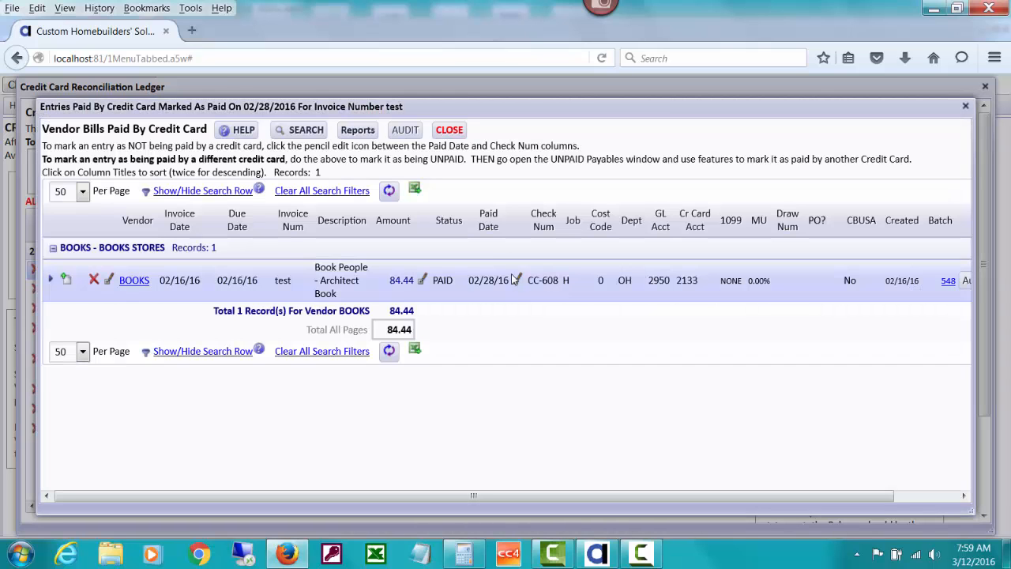
pyautogui.click(518, 283)
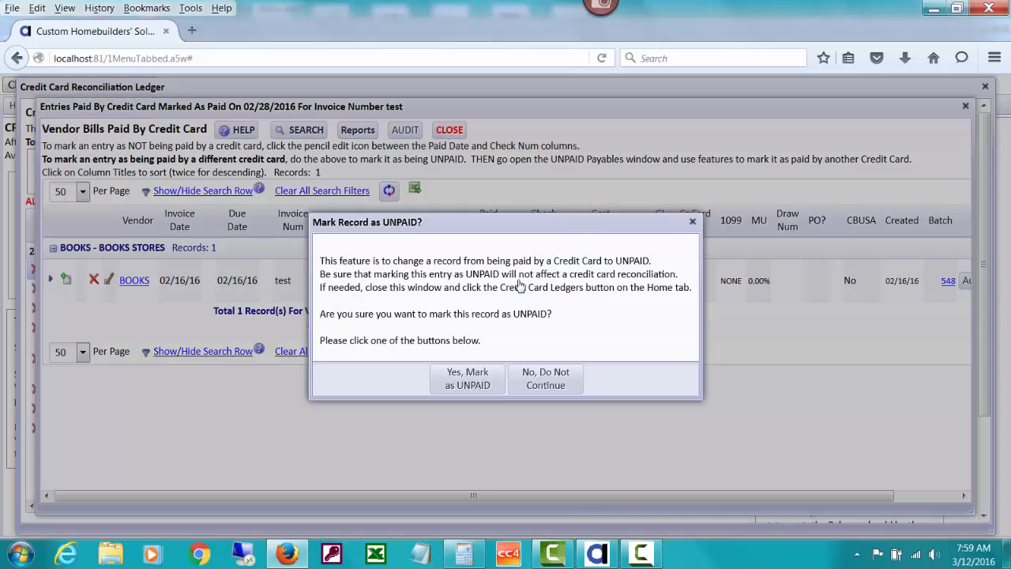
pyautogui.click(487, 380)
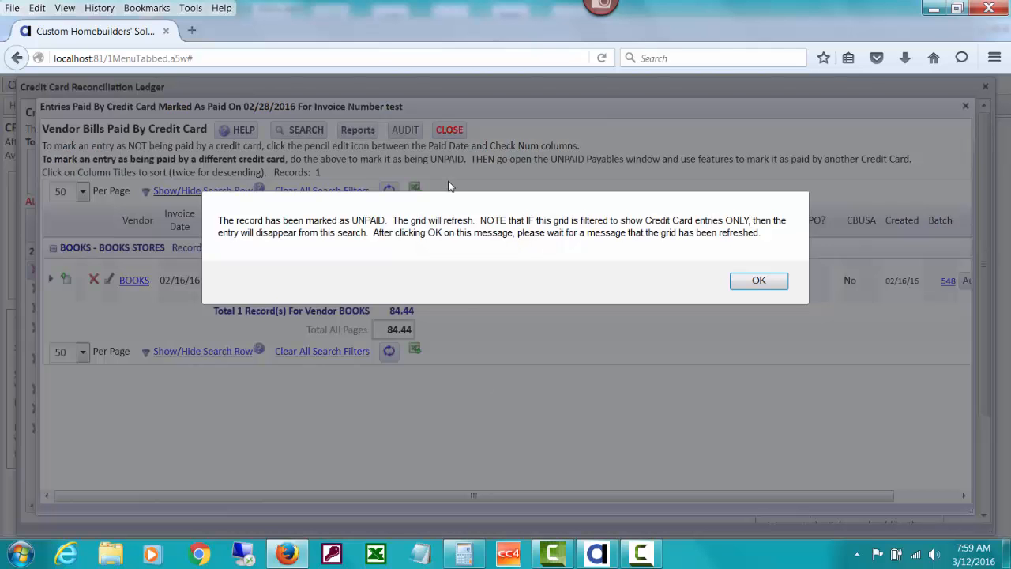
pyautogui.click(755, 280)
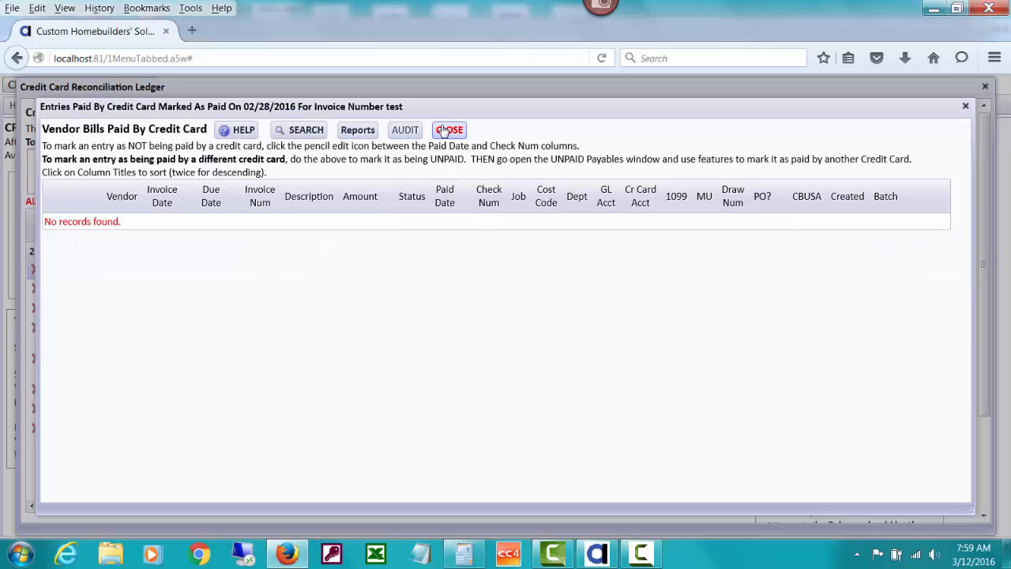
pyautogui.click(447, 129)
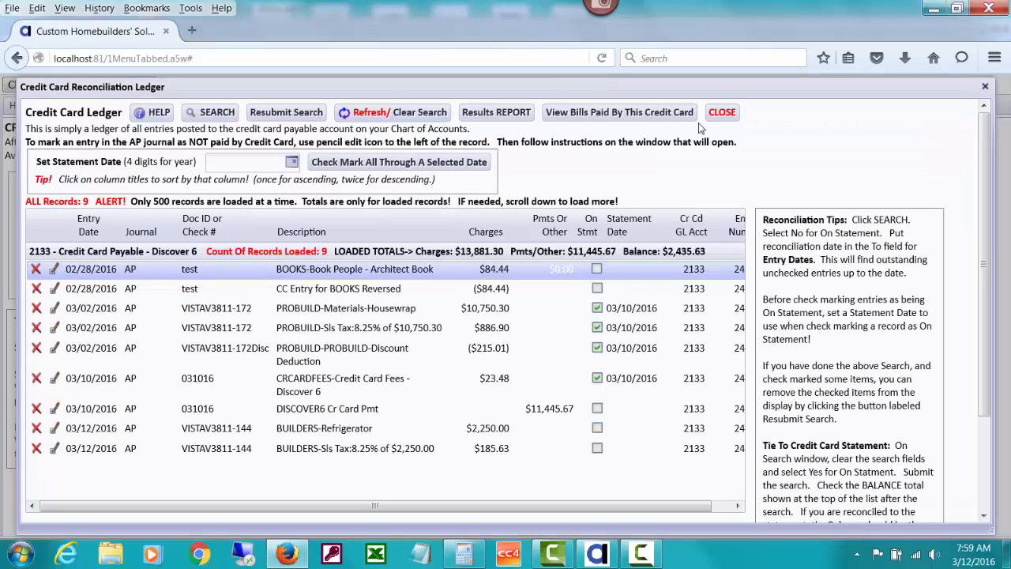
pyautogui.click(722, 112)
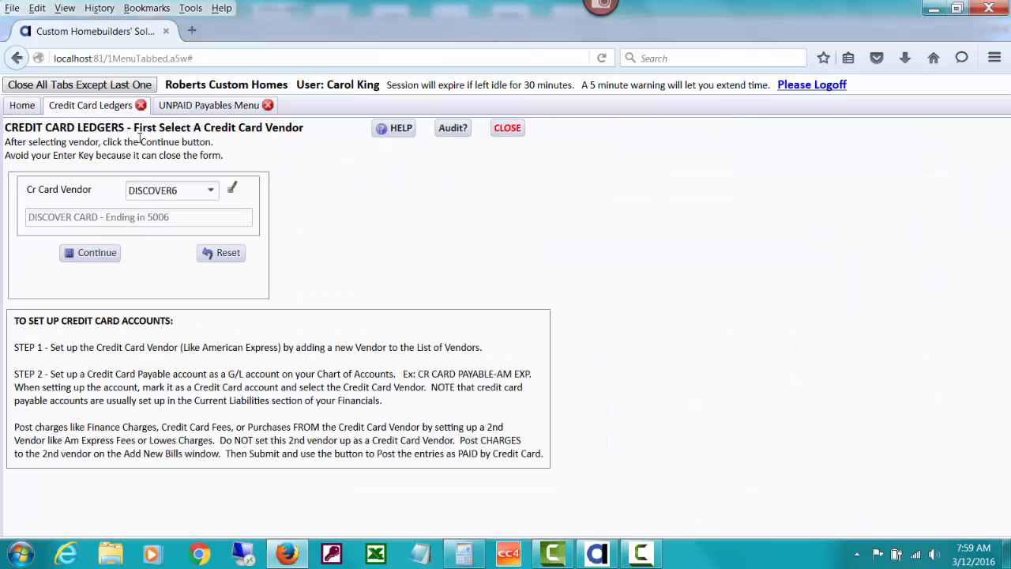
# - Open the unpaid payables for BOOKS, select the Architect Book bill to pay and choose to post it as paid by credit card
pyautogui.click(171, 110)
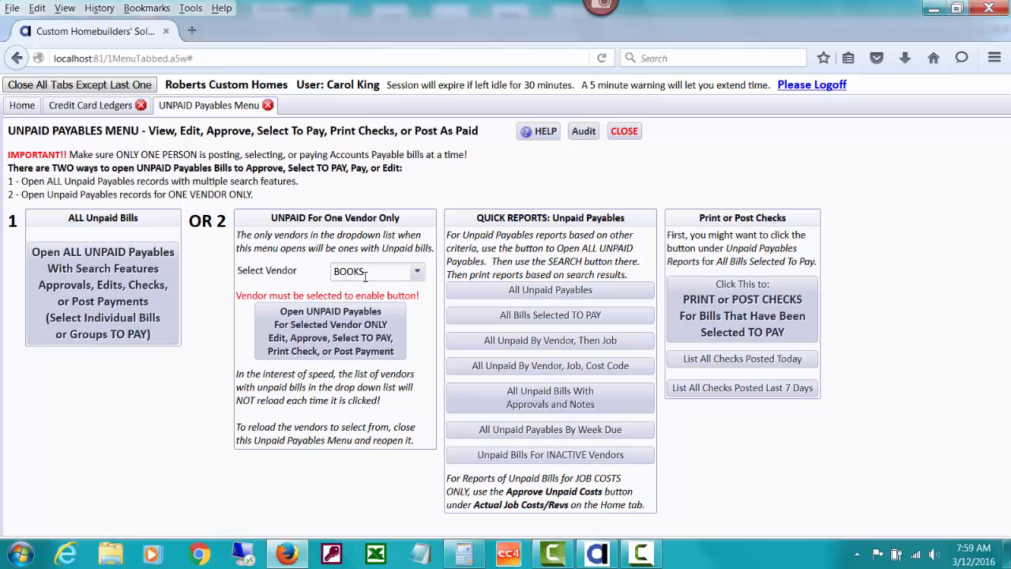
pyautogui.click(377, 338)
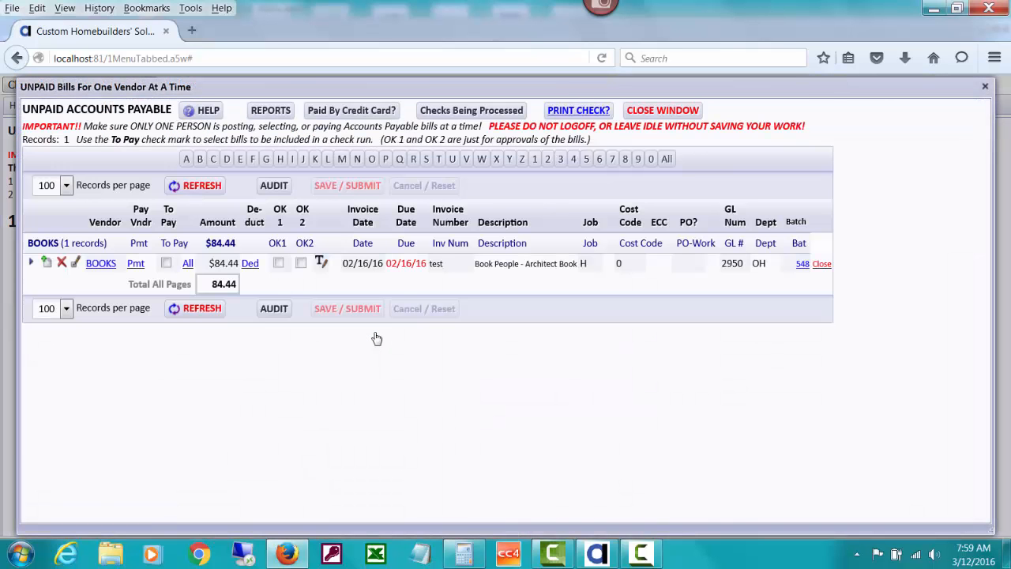
pyautogui.click(166, 264)
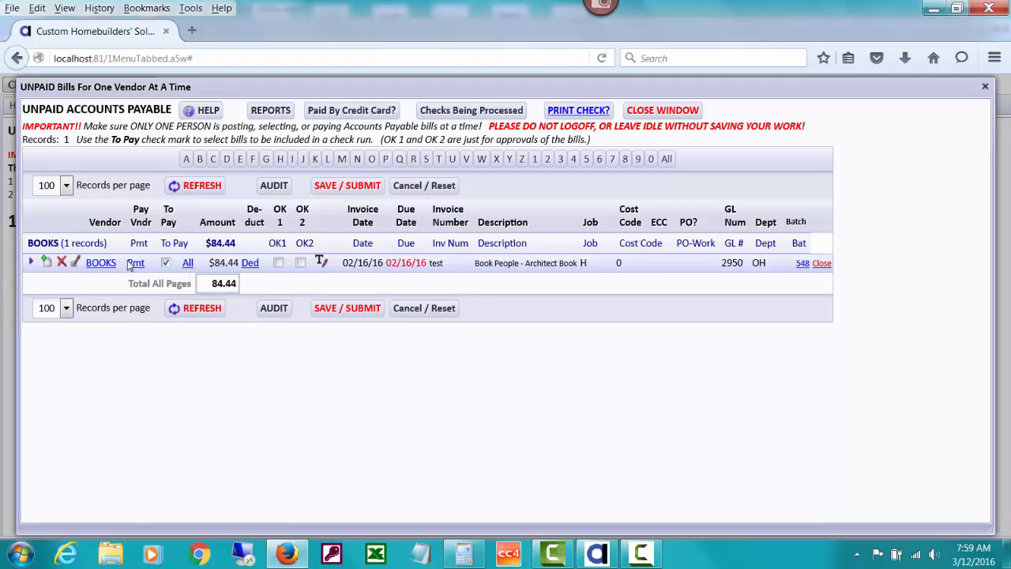
pyautogui.click(136, 263)
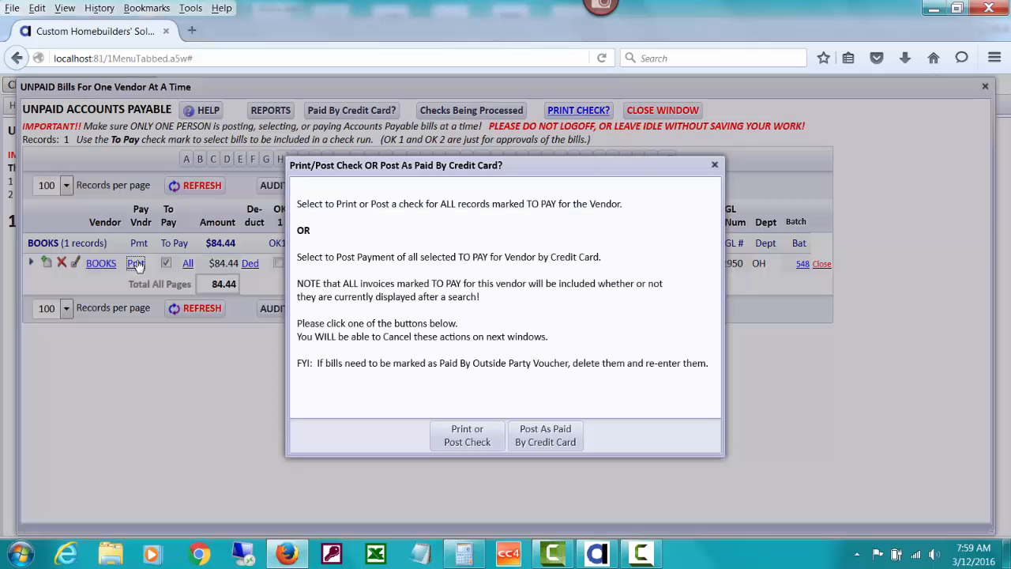
pyautogui.click(555, 434)
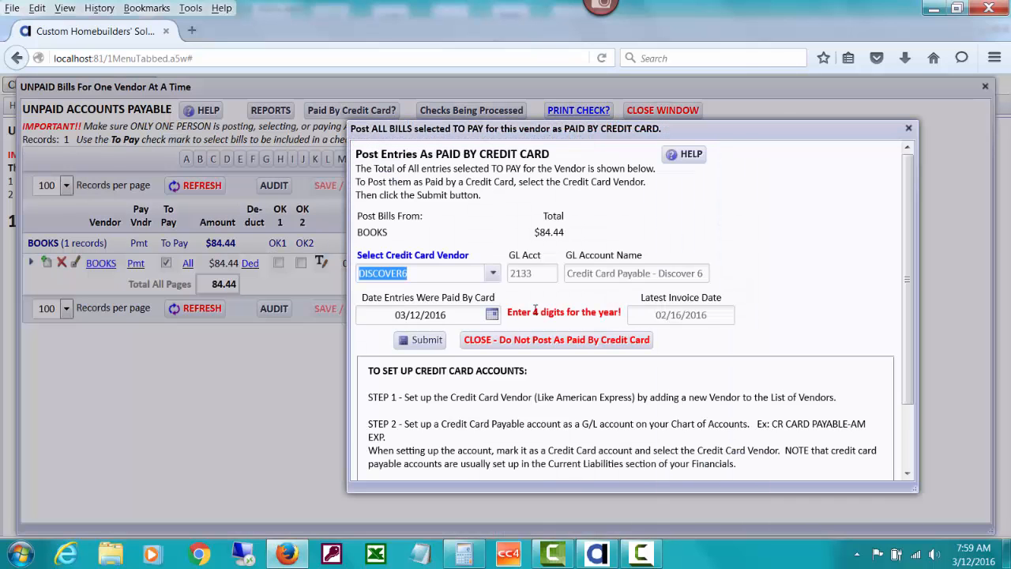
# - Submit the BOOKS bill as paid by the AMEX credit card with the paid date 02/28/2016 and close the unpaid bills window
pyautogui.click(493, 274)
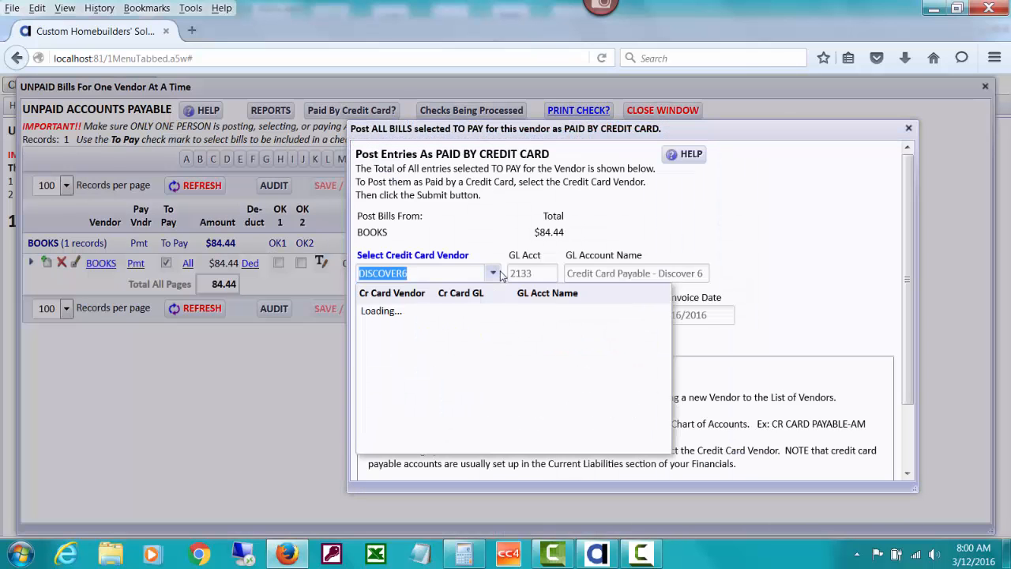
pyautogui.click(437, 314)
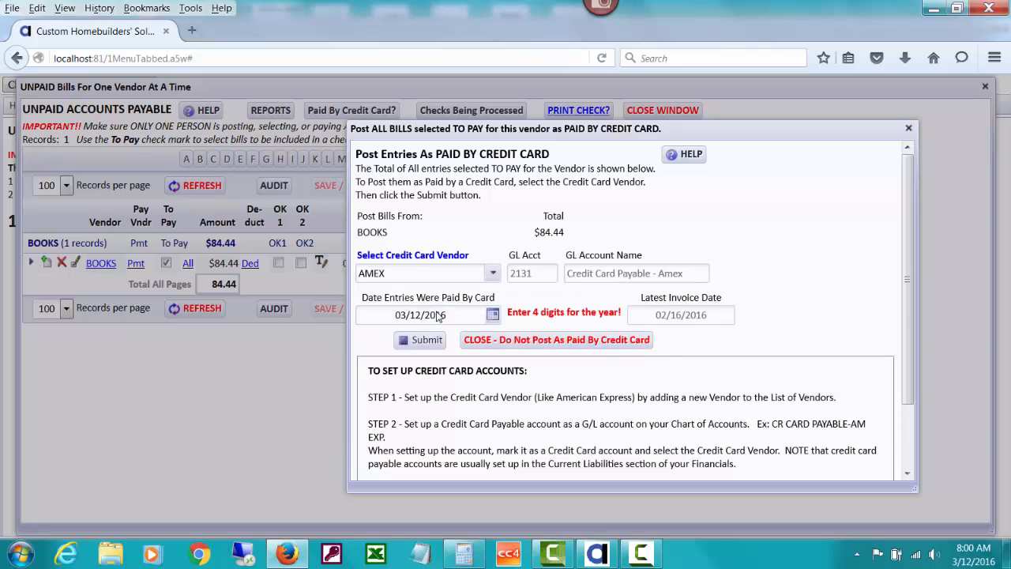
pyautogui.click(492, 314)
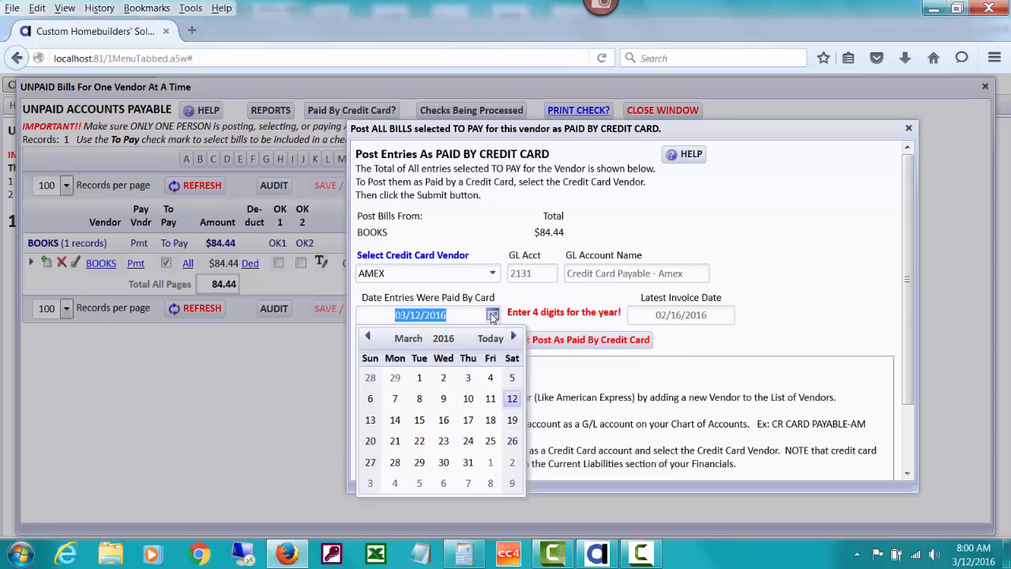
pyautogui.click(372, 377)
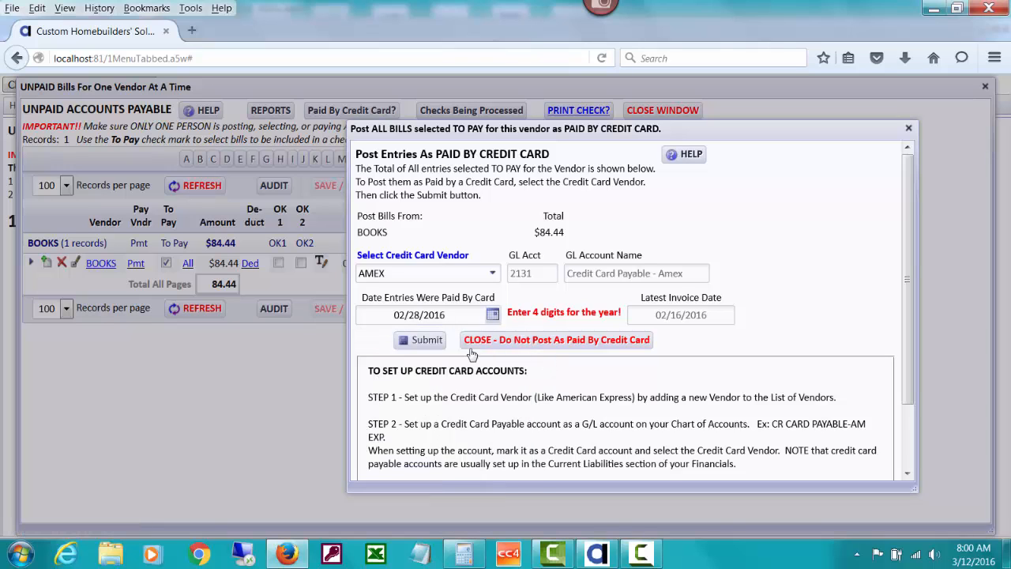
pyautogui.click(432, 345)
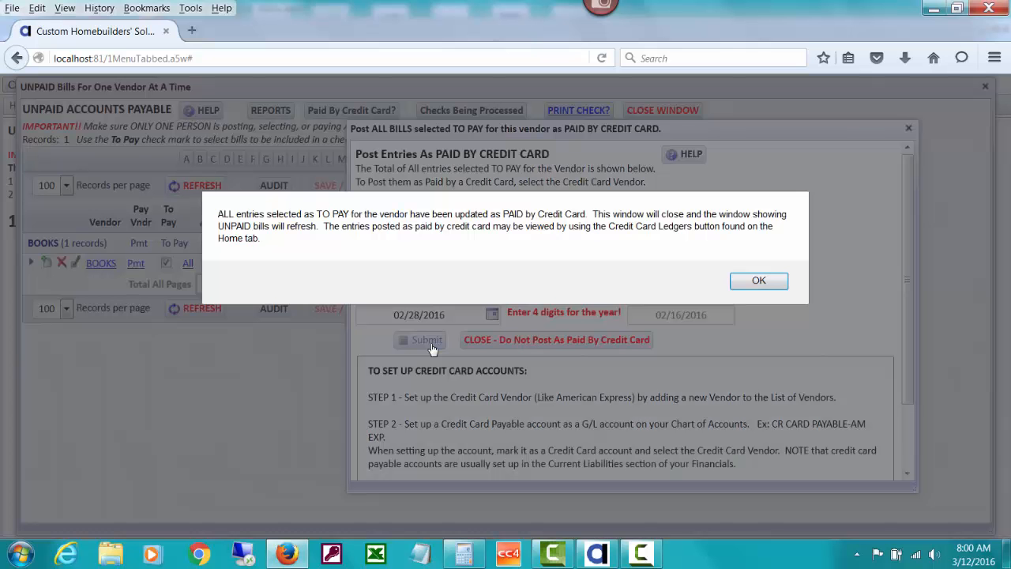
pyautogui.click(777, 283)
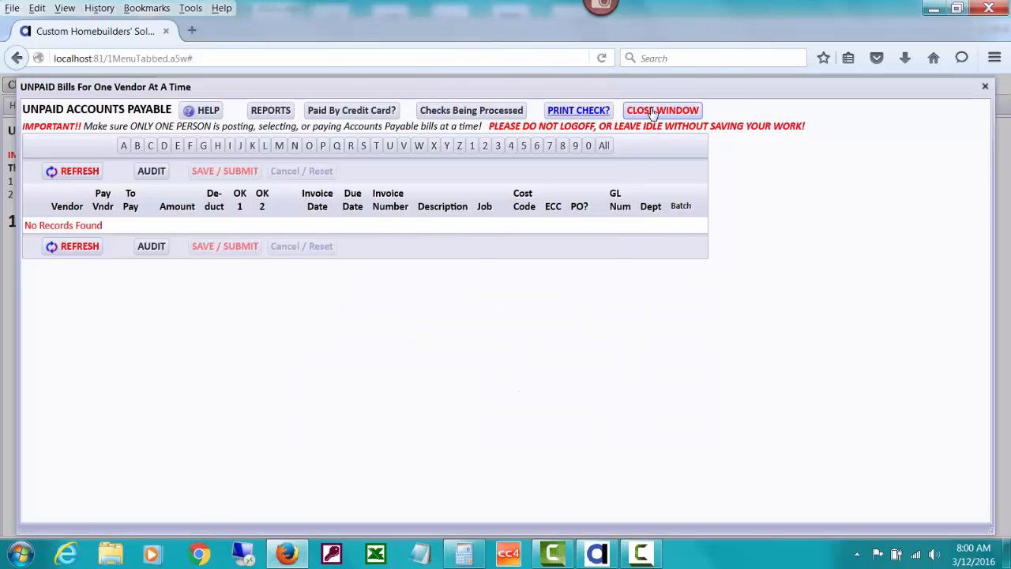
pyautogui.click(653, 113)
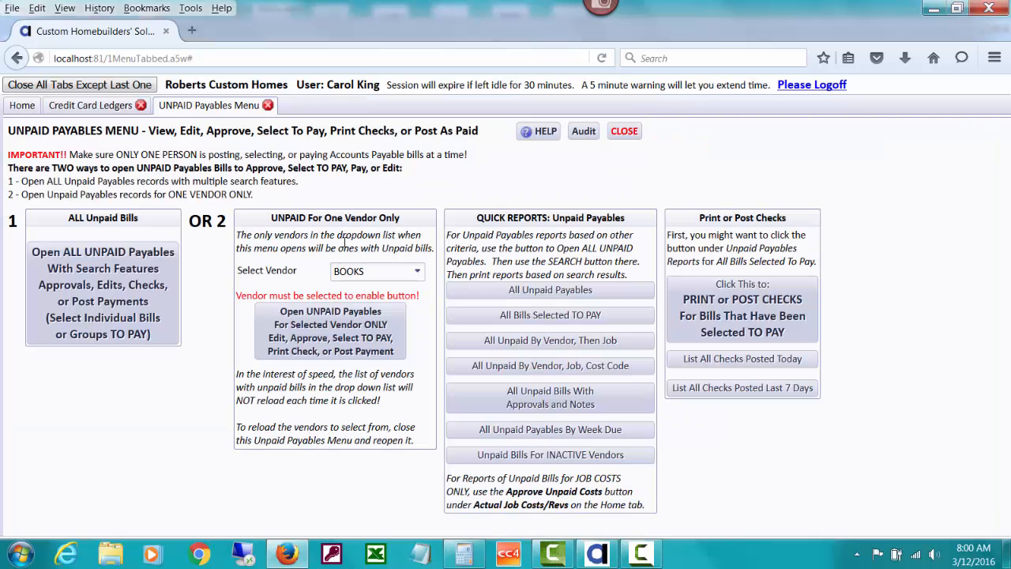
# - Review the AMEX credit card ledger for the BOOKS Architect Book charge and close it
pyautogui.click(103, 106)
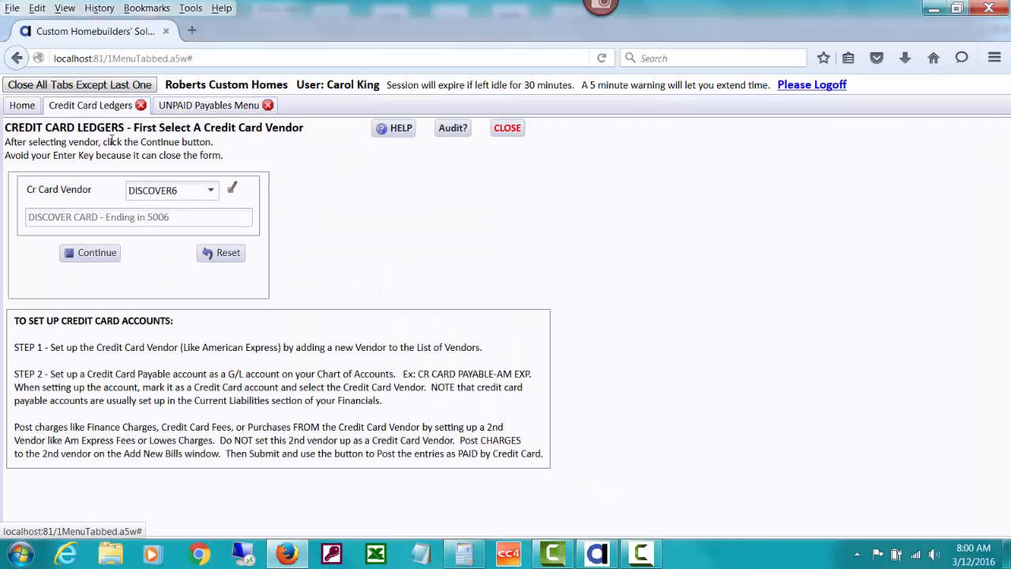
pyautogui.click(211, 190)
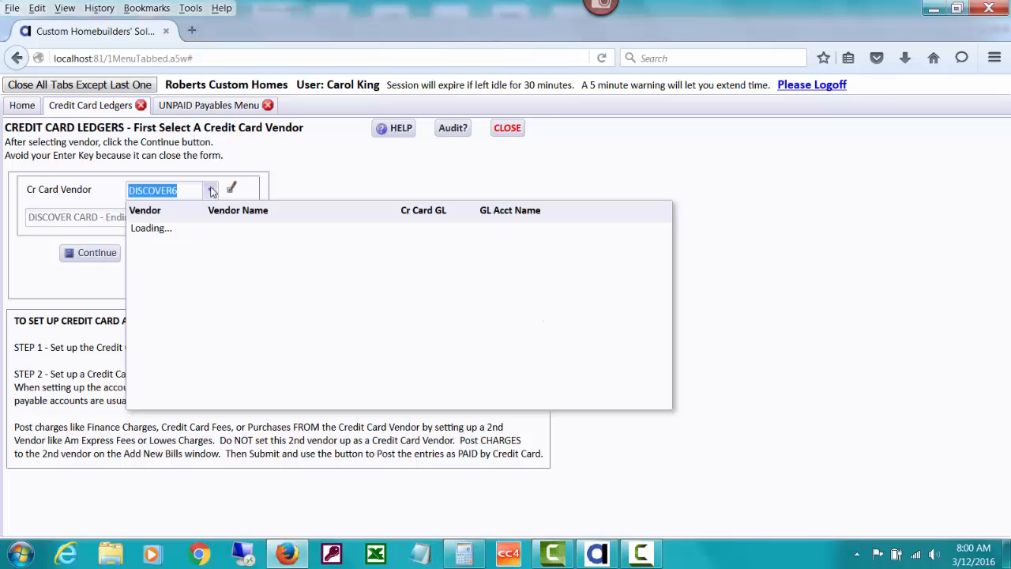
pyautogui.click(197, 231)
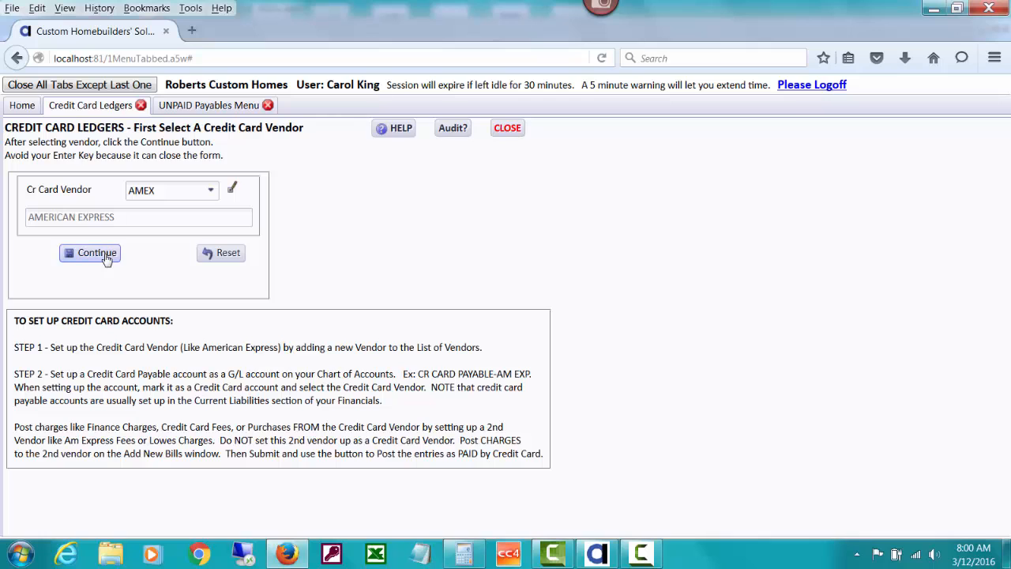
pyautogui.click(96, 253)
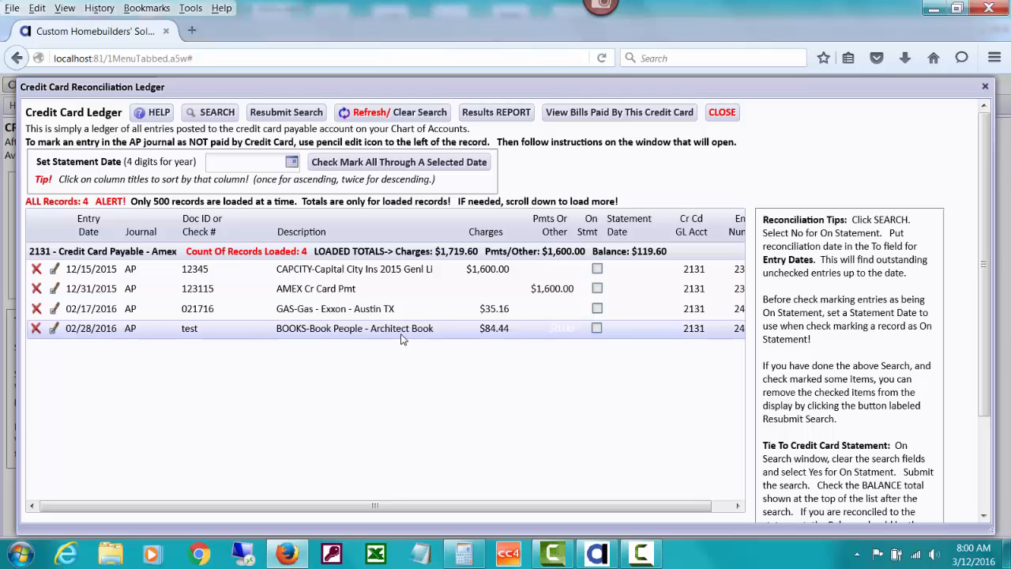
pyautogui.click(720, 116)
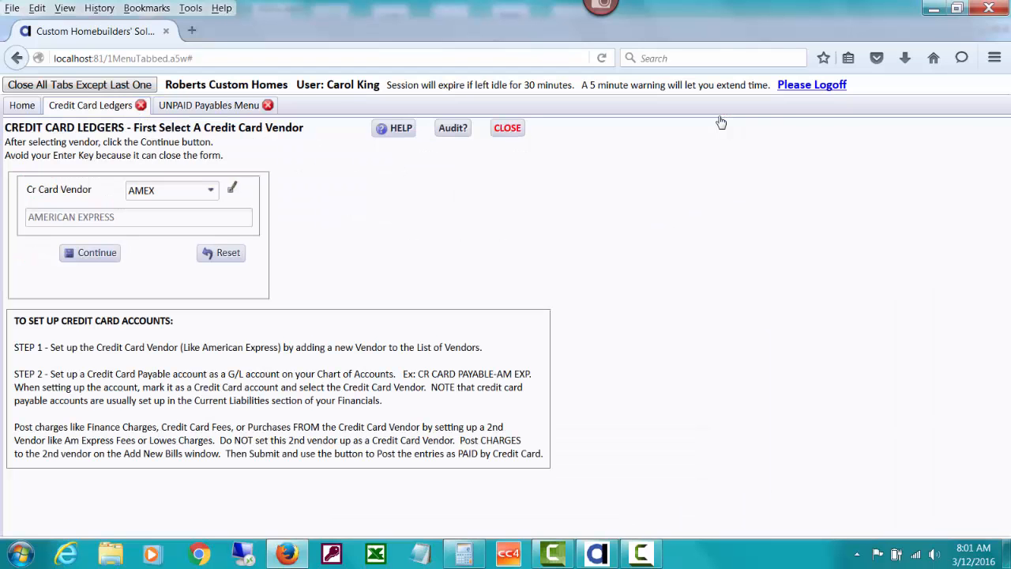
# - Open the vendor ledgers menu and set the quick search GL dates from 01/02/2004 to 03/16/2016
pyautogui.click(23, 105)
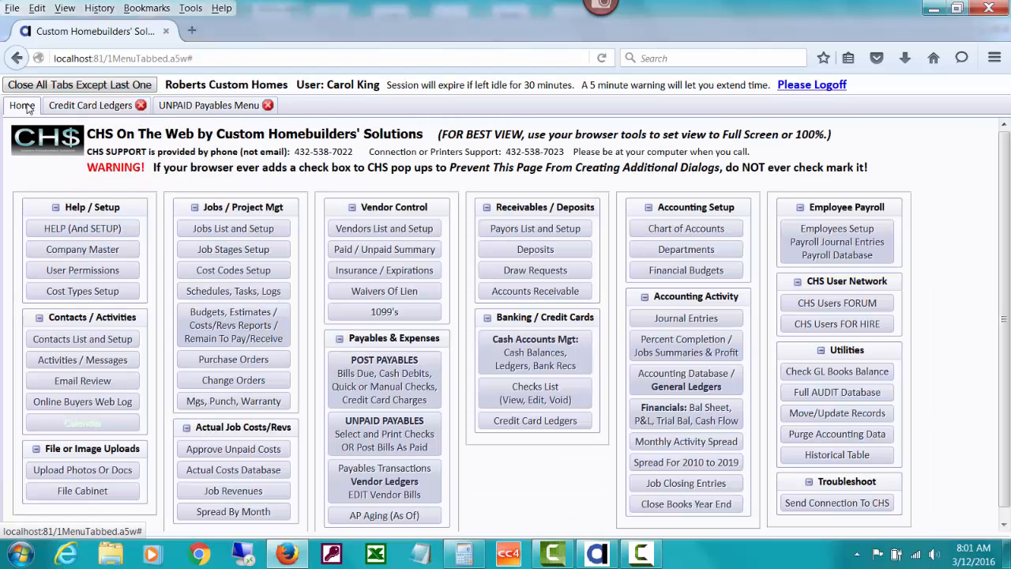
pyautogui.click(403, 484)
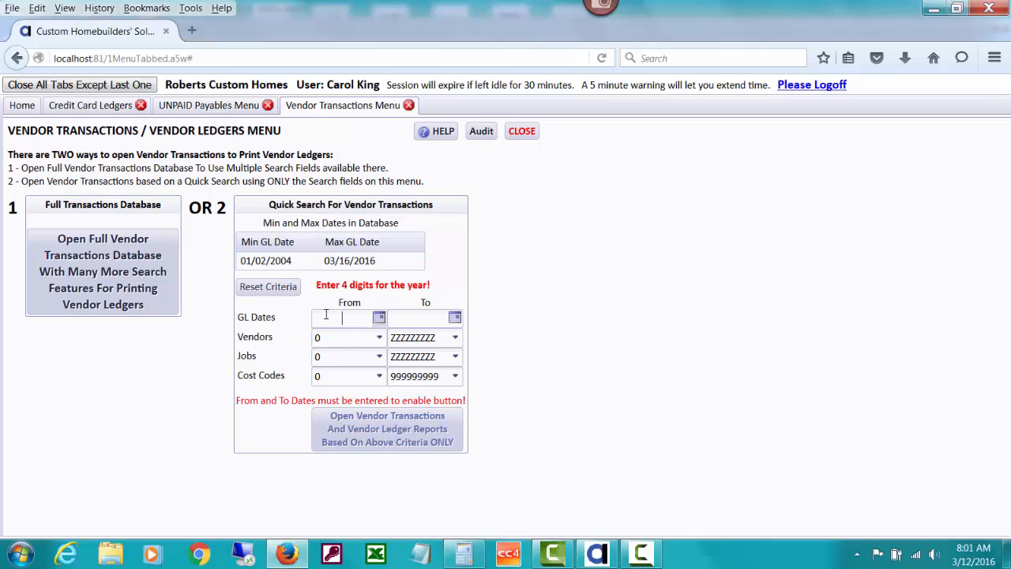
pyautogui.write('01/02/2004')
pyautogui.click(407, 317)
pyautogui.write('03/16/1')
pyautogui.press('BackSpace')
pyautogui.write('210')
pyautogui.press('BackSpace')
pyautogui.press('BackSpace')
pyautogui.write('016')
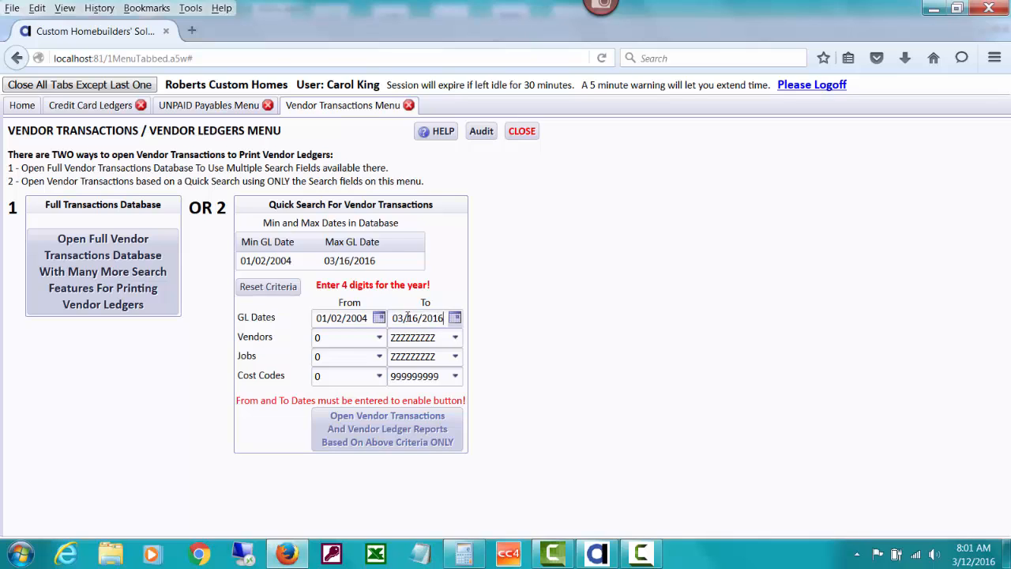
# - Limit the quick search to the BOOKS vendor and open its vendor transactions ledger
pyautogui.click(335, 338)
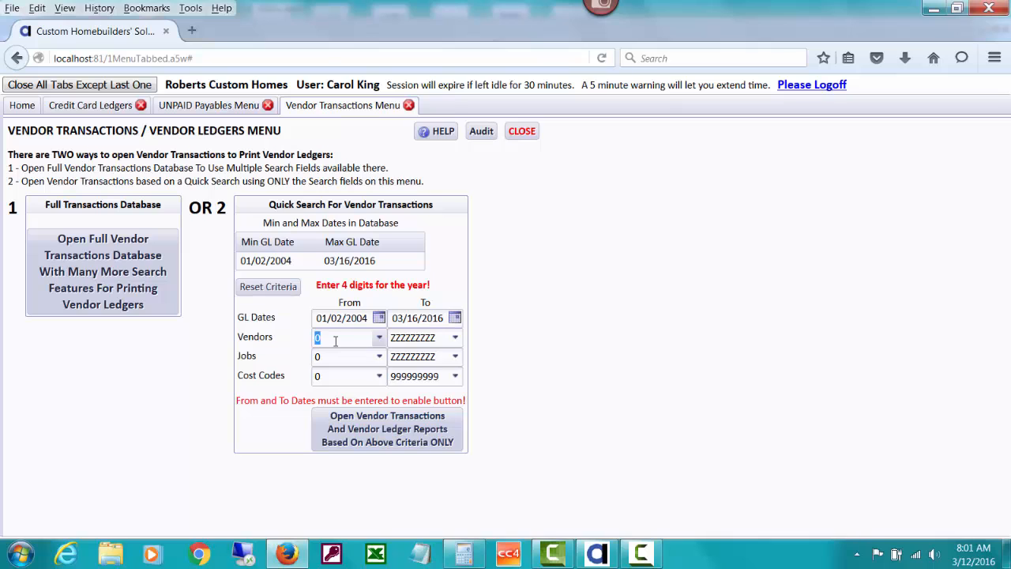
pyautogui.write('b')
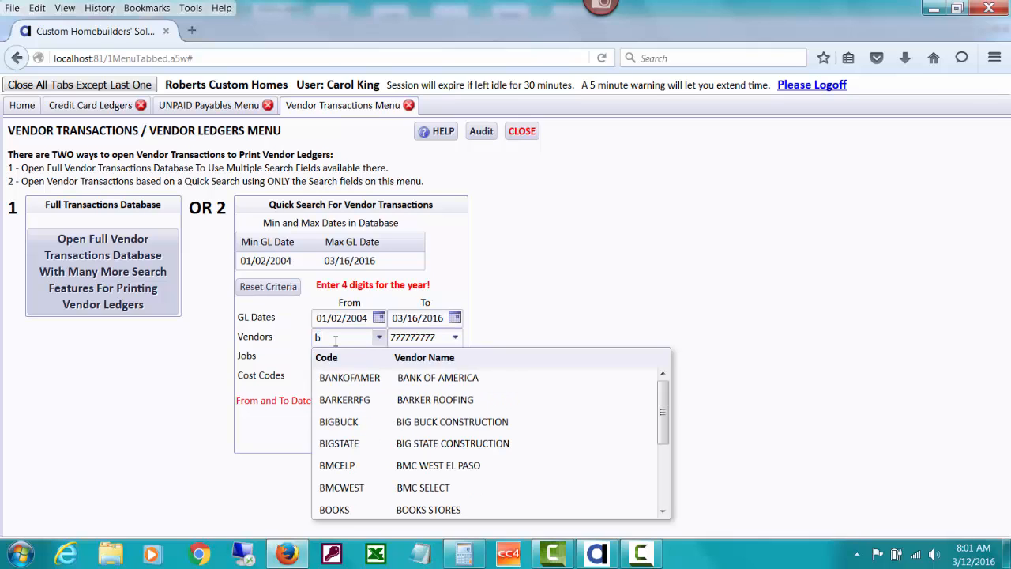
pyautogui.click(408, 509)
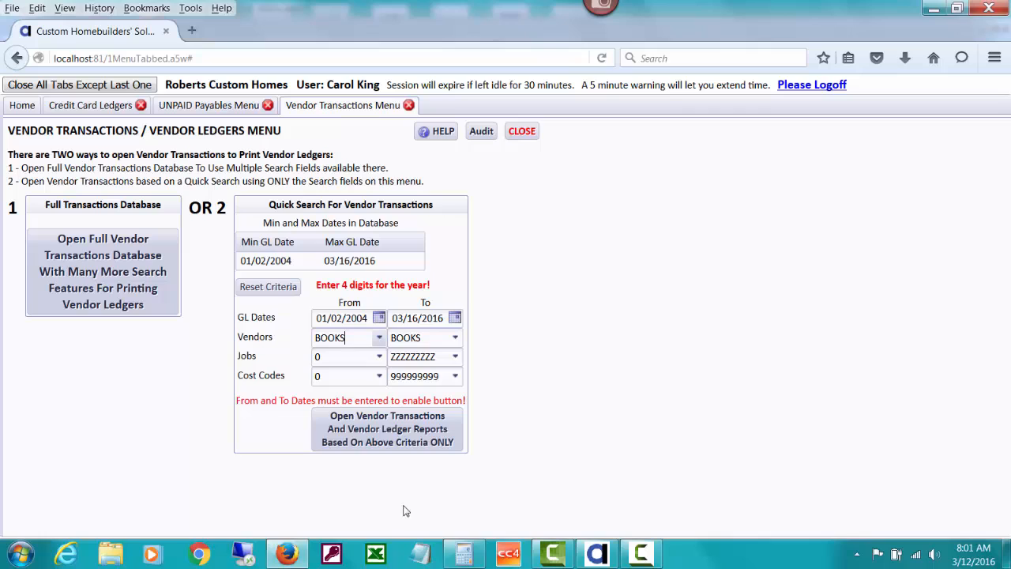
pyautogui.click(374, 441)
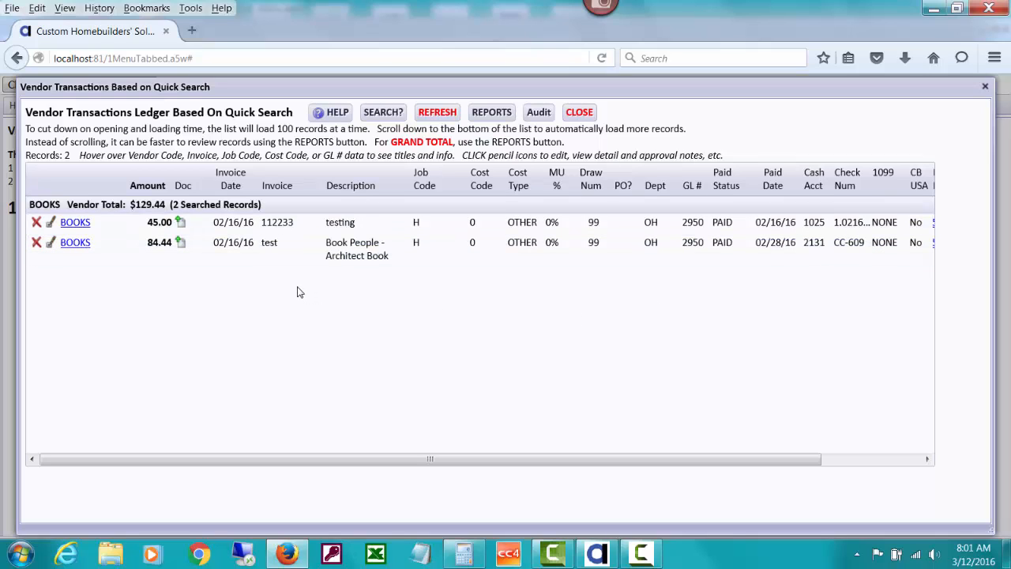
# - Try to delete the BOOKS Architect Book bill from the vendor ledger, mark it unpaid in the credit card bills window, and close both windows
pyautogui.click(36, 243)
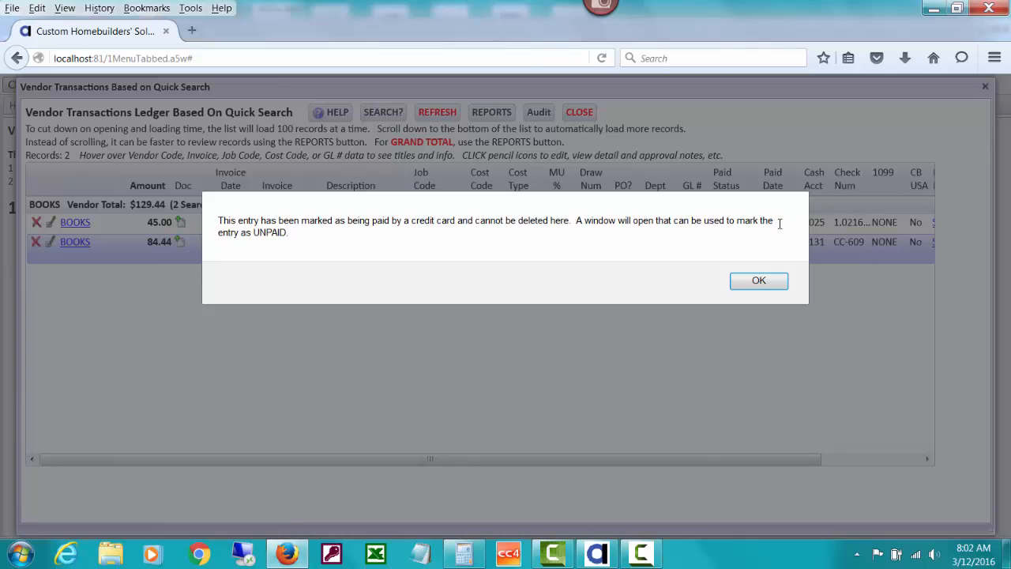
pyautogui.click(758, 281)
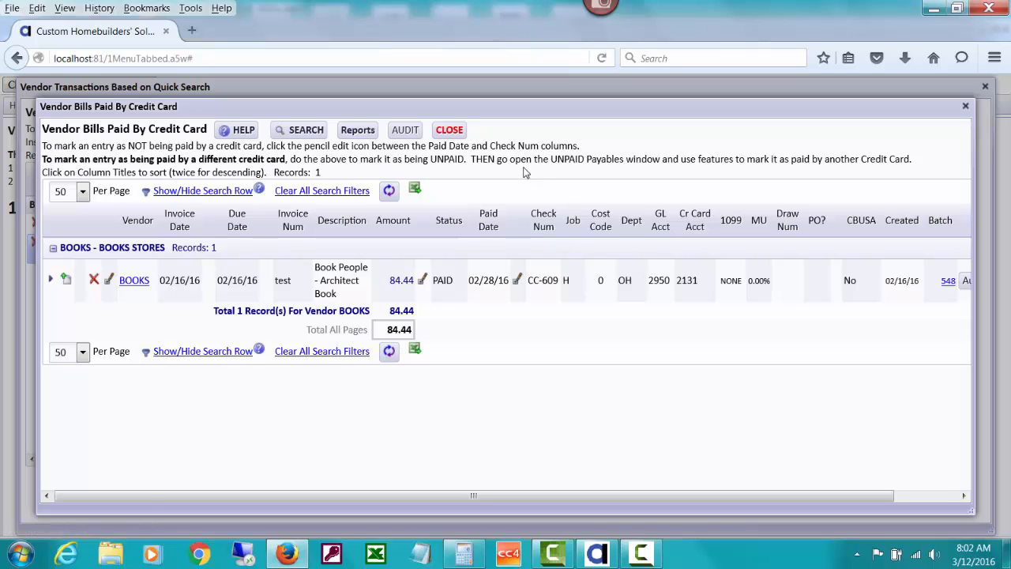
pyautogui.click(517, 282)
pyautogui.click(453, 382)
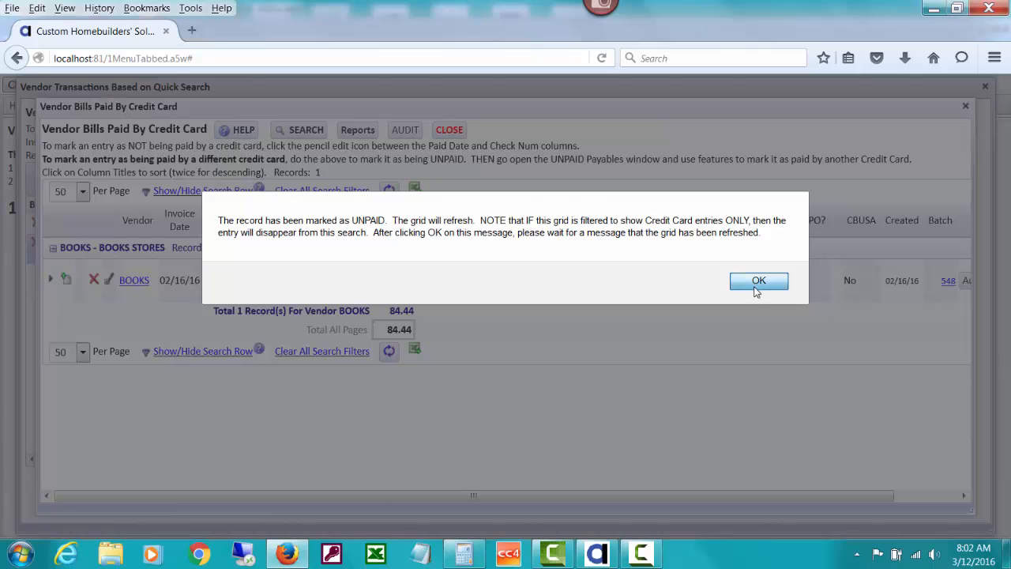
pyautogui.click(754, 286)
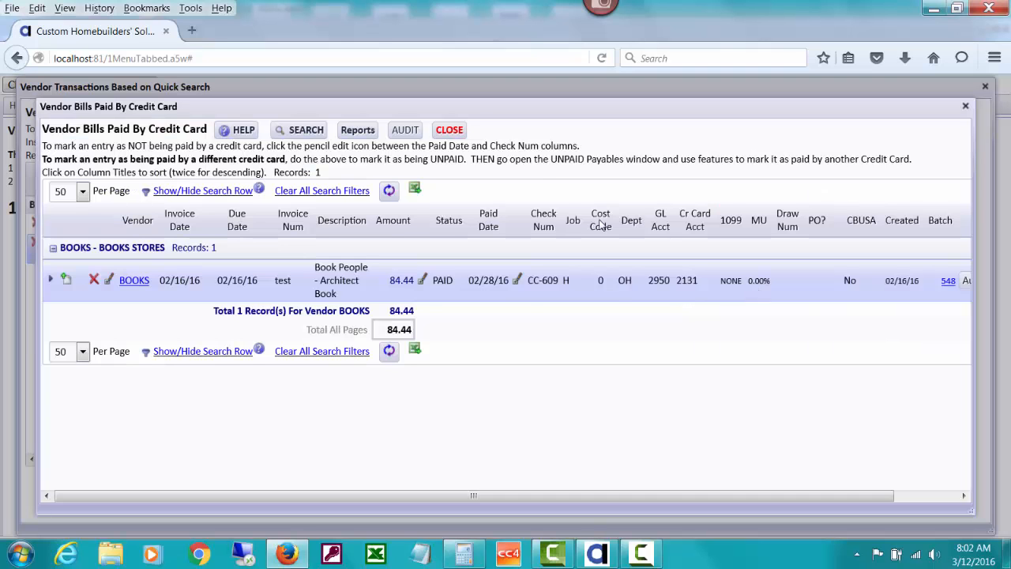
pyautogui.click(449, 130)
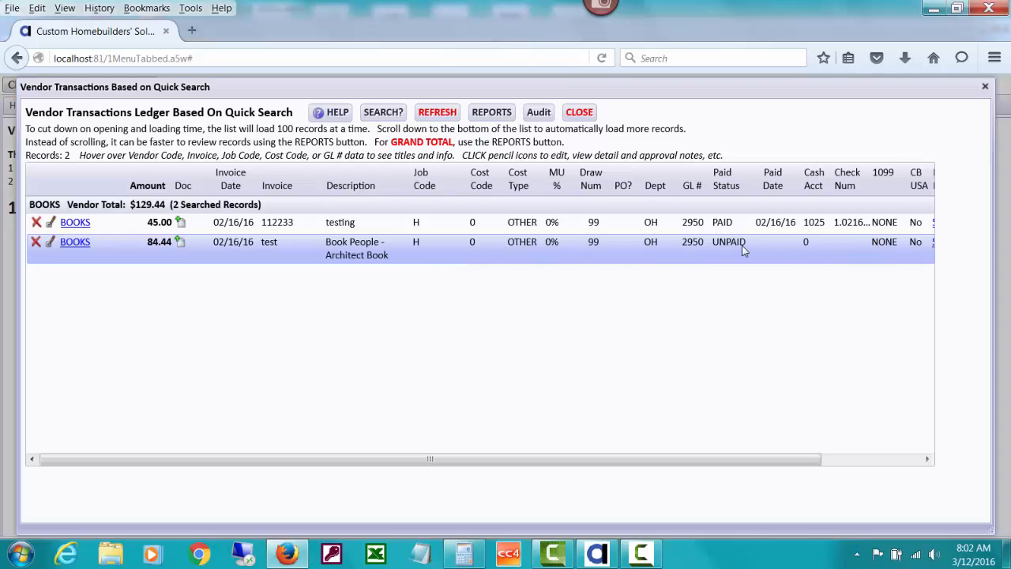
pyautogui.click(583, 116)
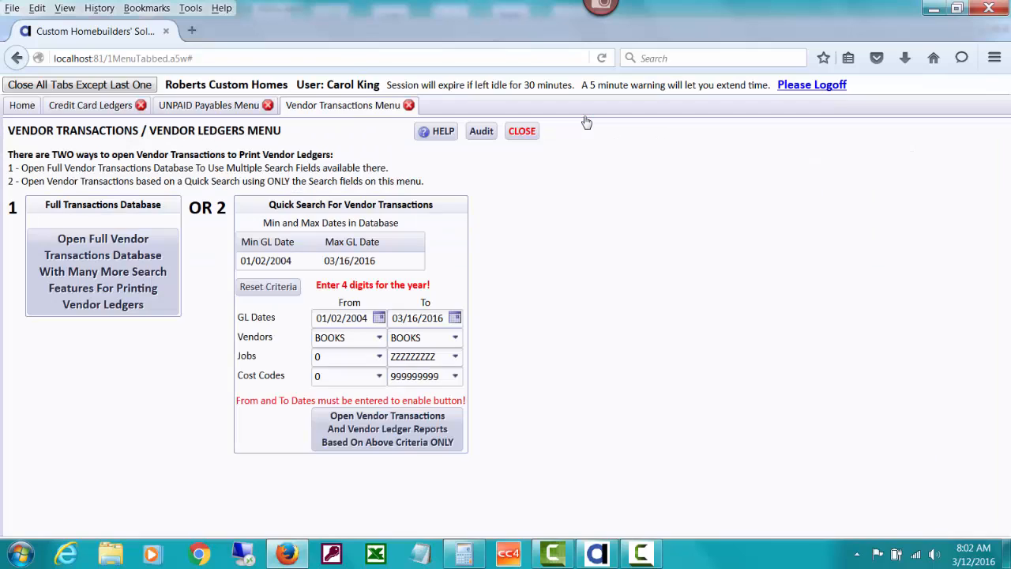
# - Open the AMEX credit card ledger and delete the 02/28/2016 BOOKS Architect Book charge together with its reversing entry
pyautogui.click(120, 107)
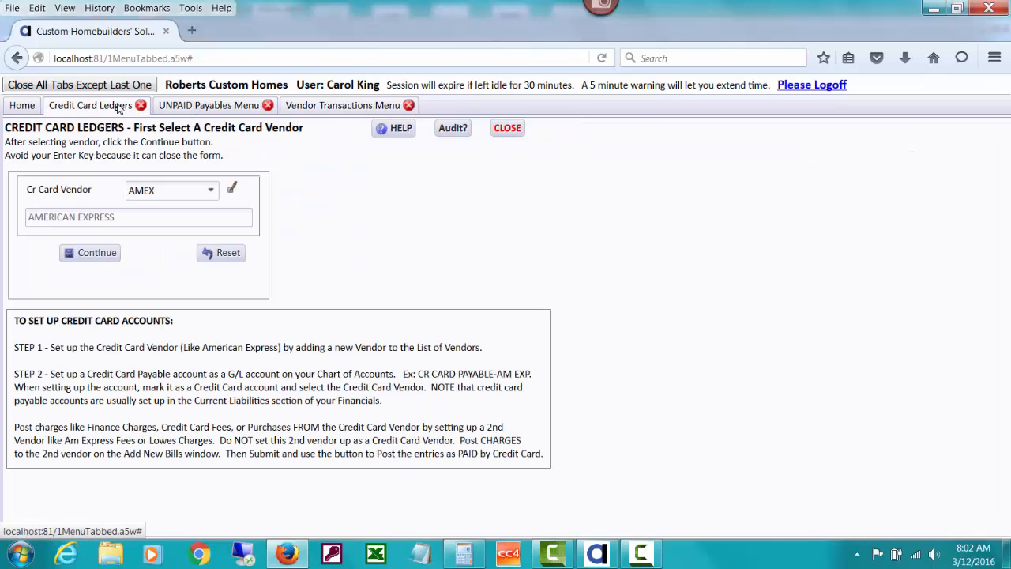
pyautogui.click(97, 254)
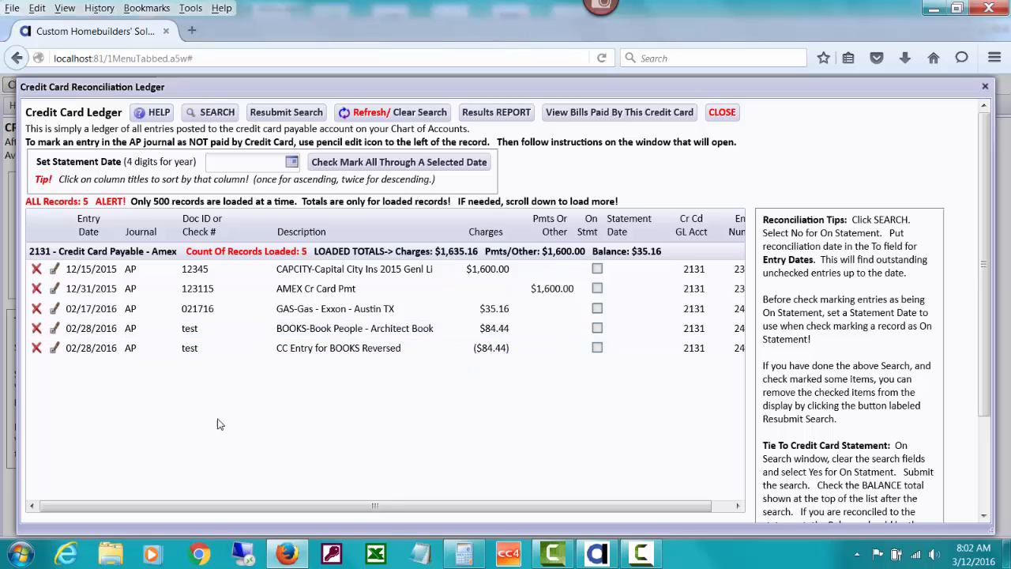
pyautogui.click(37, 330)
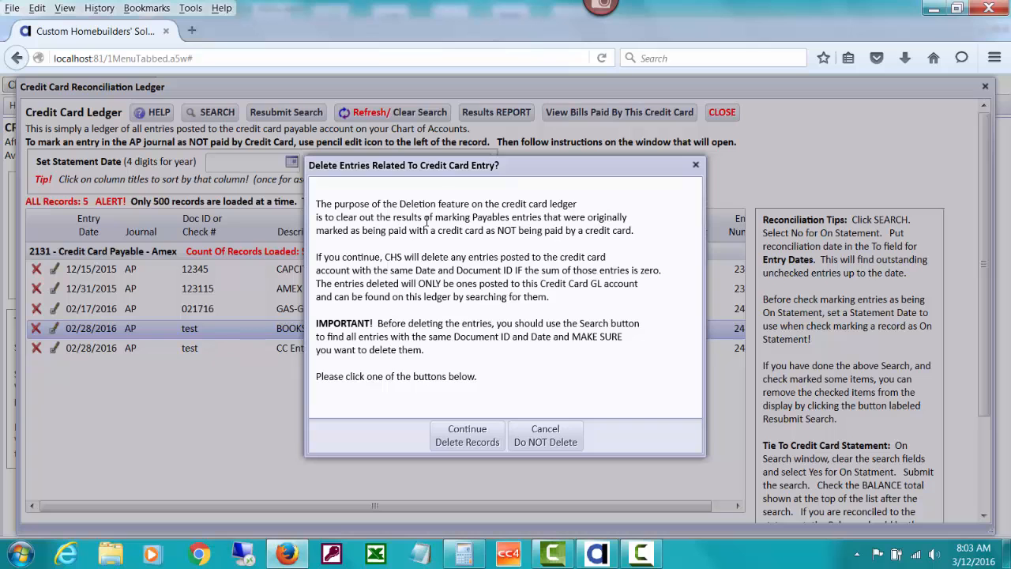
pyautogui.click(495, 439)
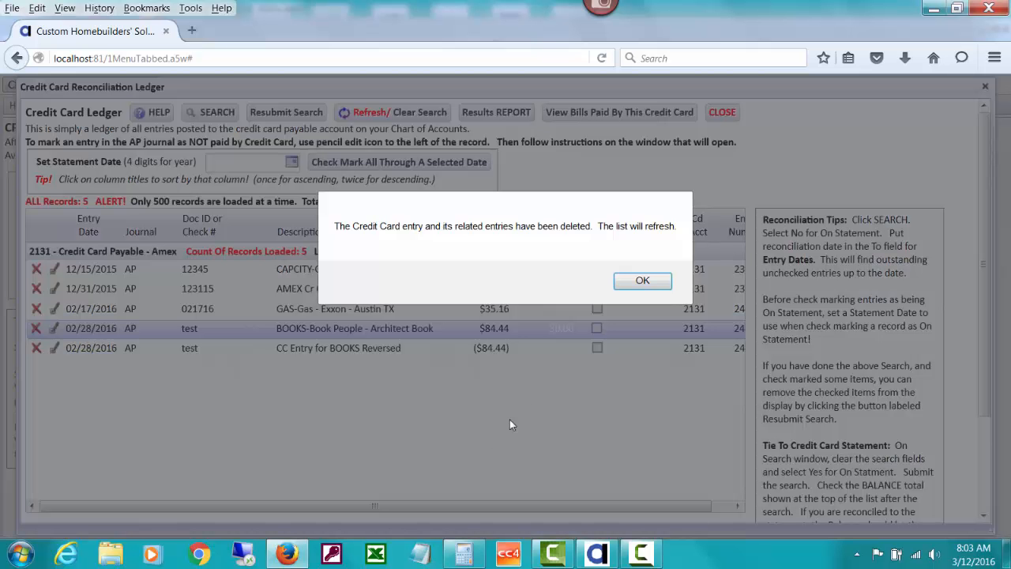
pyautogui.click(642, 285)
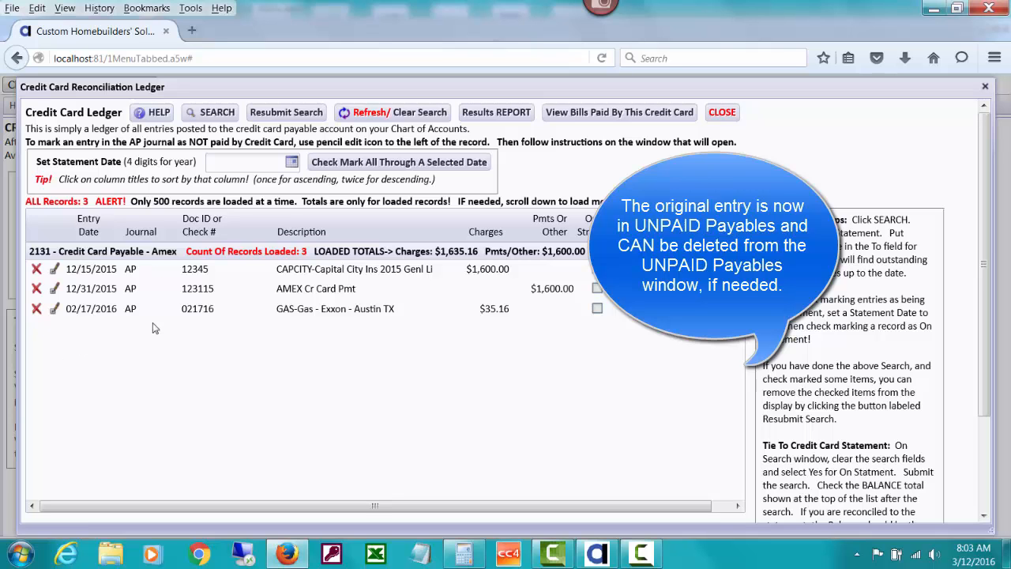
# - Open the Credit Card Charges And Payments help document from the ledger's credit card tutorials
pyautogui.click(158, 113)
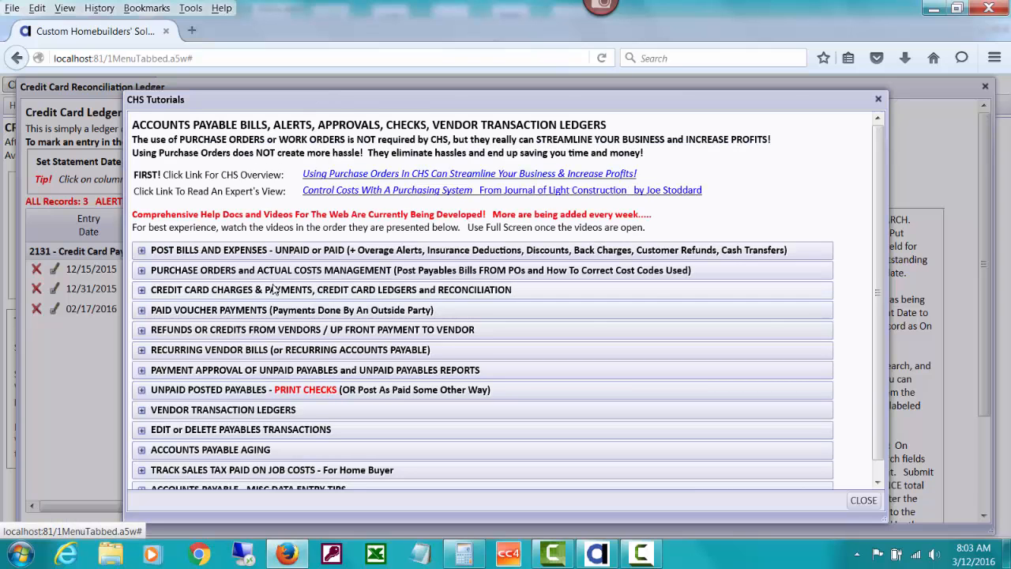
pyautogui.click(274, 291)
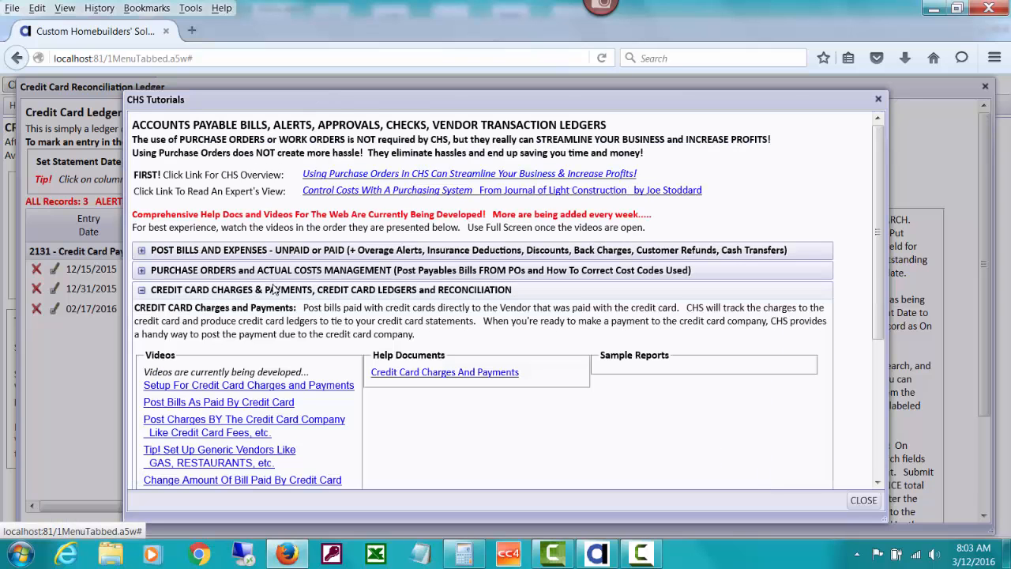
pyautogui.click(449, 377)
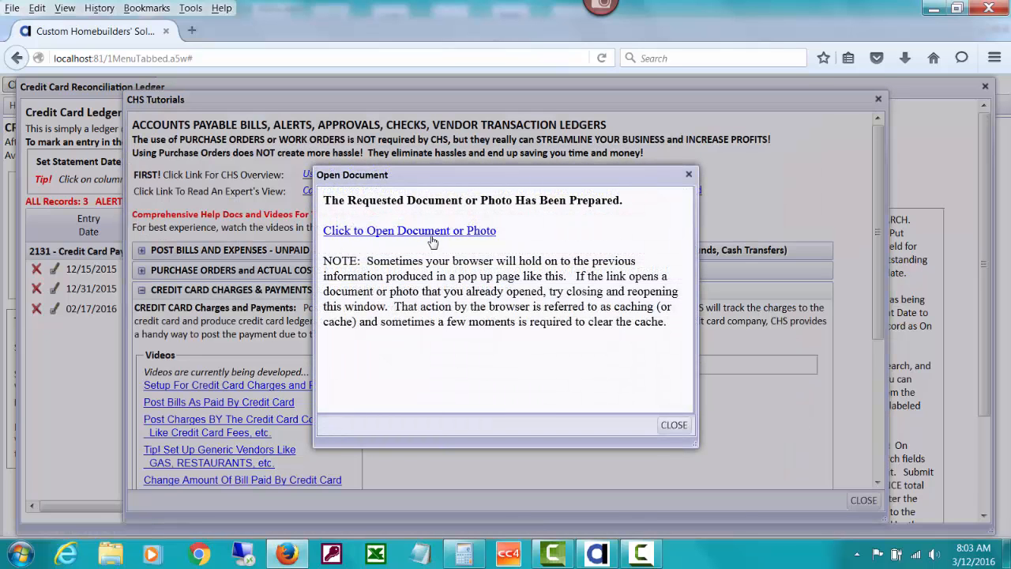
pyautogui.click(432, 230)
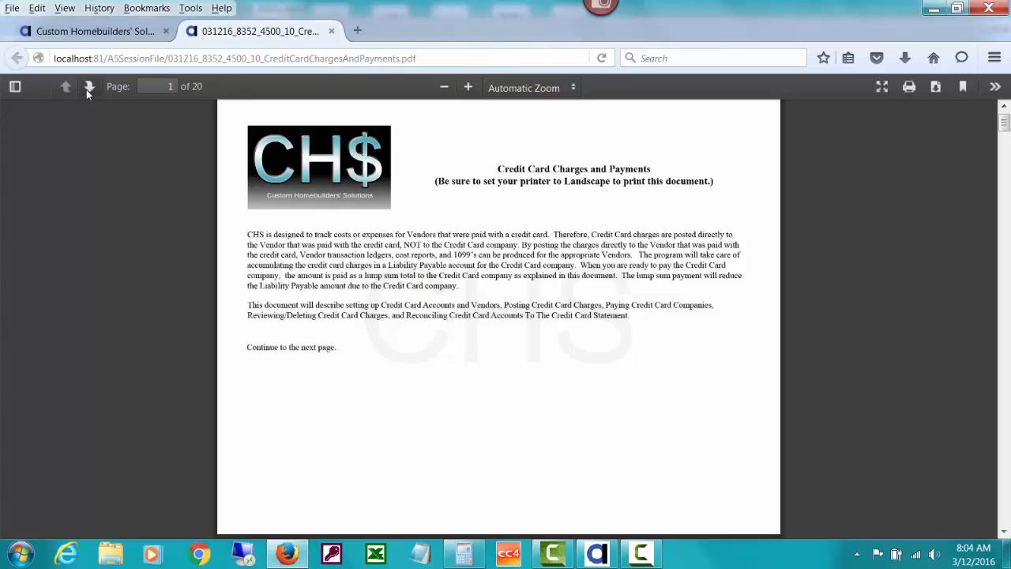
# - Look through the help document up to page 12, covering posting credit card charges, paying the card company and marking unpaid invoices as paid
pyautogui.click(88, 88)
pyautogui.click(88, 89)
pyautogui.click(88, 88)
pyautogui.click(88, 88)
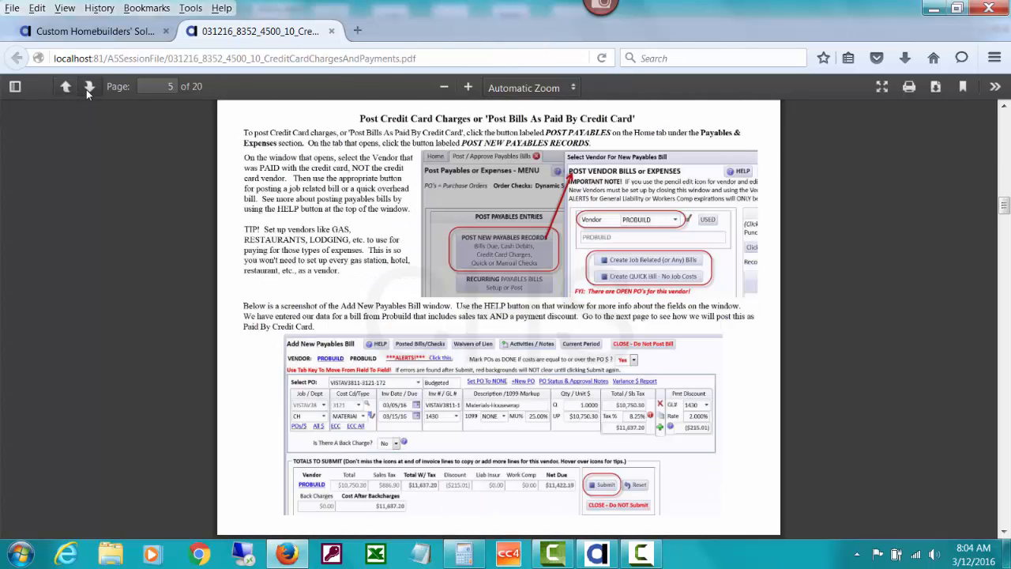
pyautogui.click(88, 89)
pyautogui.click(87, 88)
pyautogui.click(88, 89)
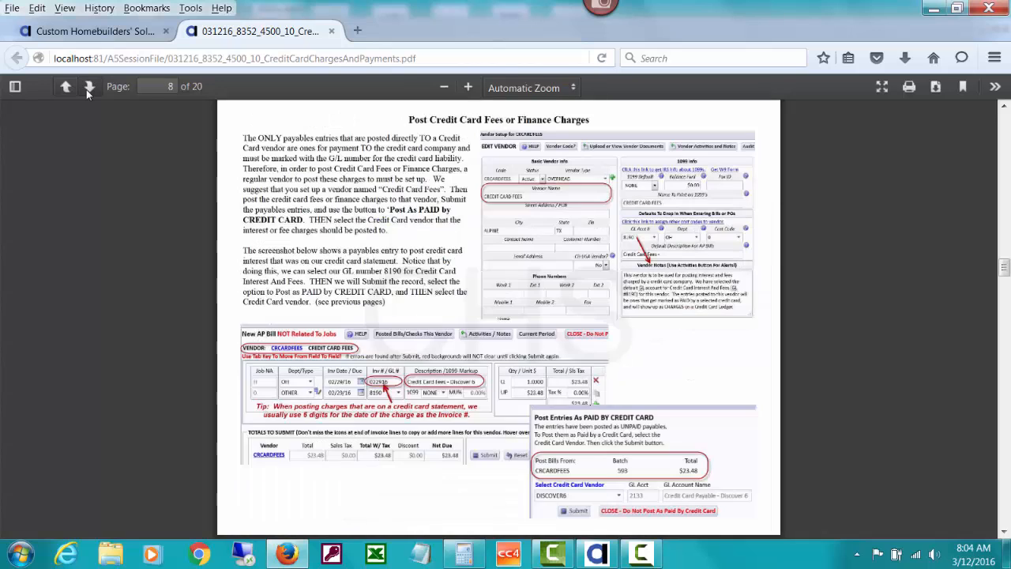
pyautogui.click(86, 89)
pyautogui.click(86, 89)
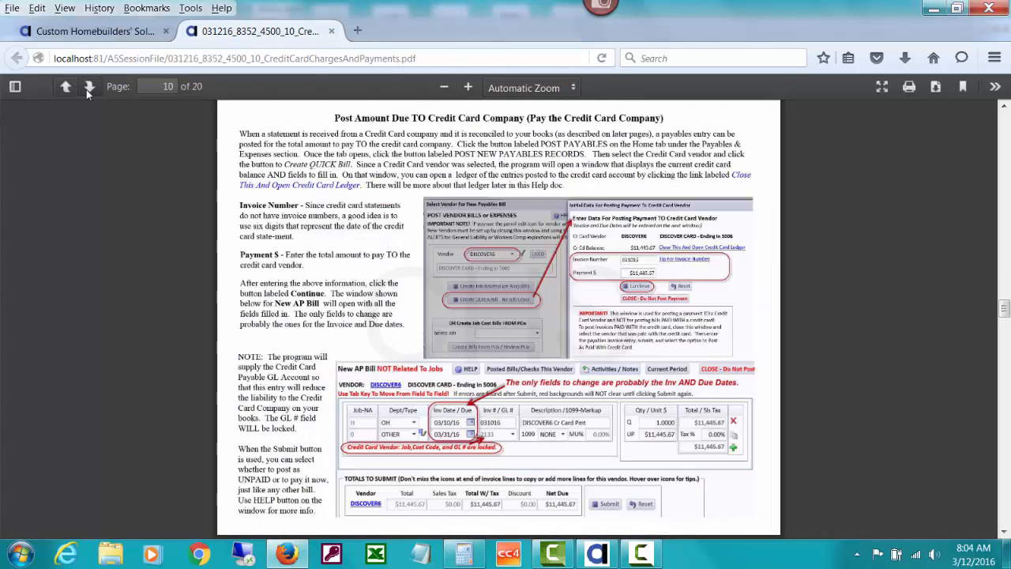
pyautogui.click(86, 89)
pyautogui.click(86, 90)
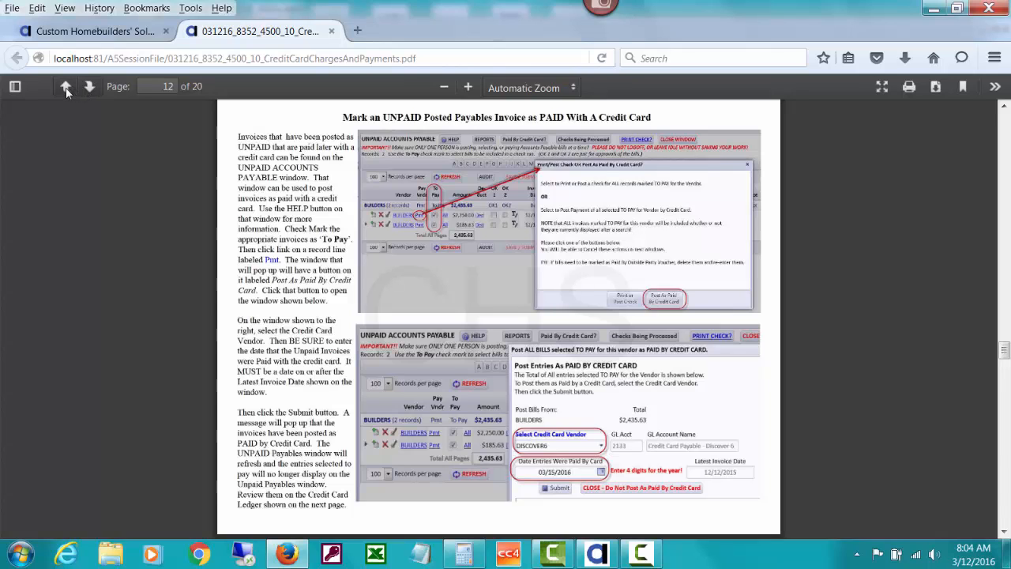
pyautogui.click(67, 89)
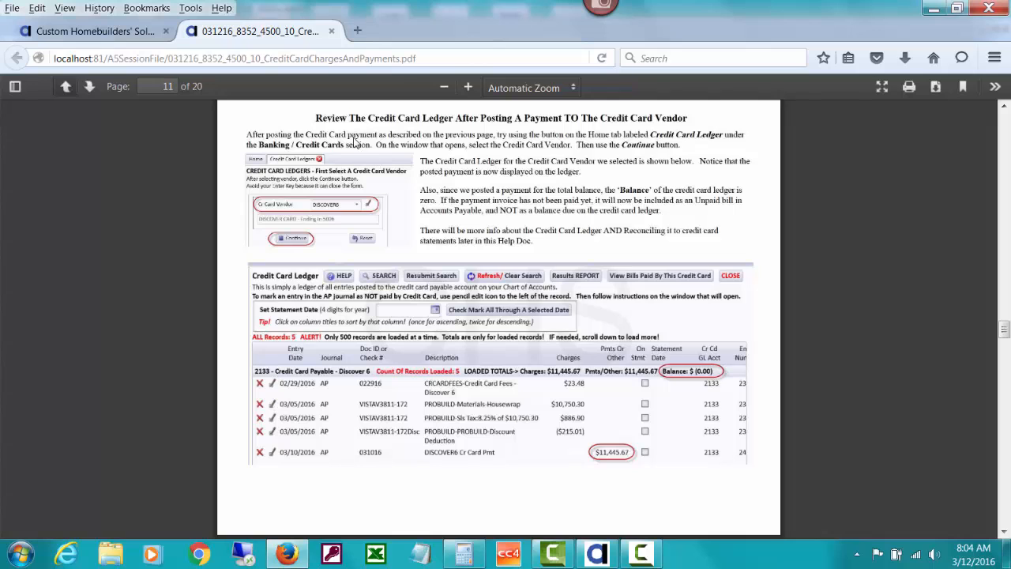
pyautogui.click(90, 87)
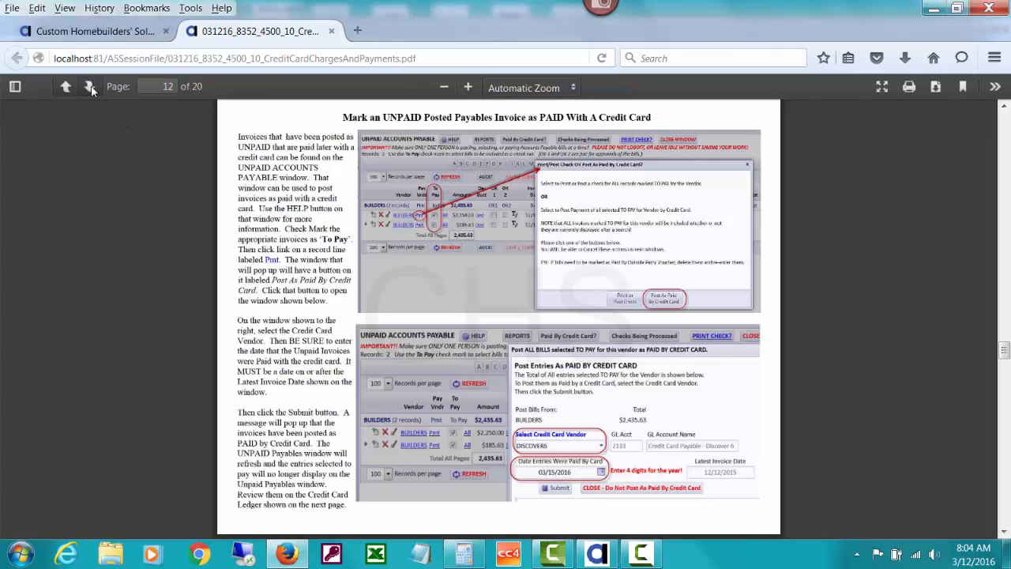
# - Examine help pages 14 to 18 on editing, changing amounts, reversing and deleting credit card entries, and finding bills for one job
pyautogui.click(90, 87)
pyautogui.click(90, 87)
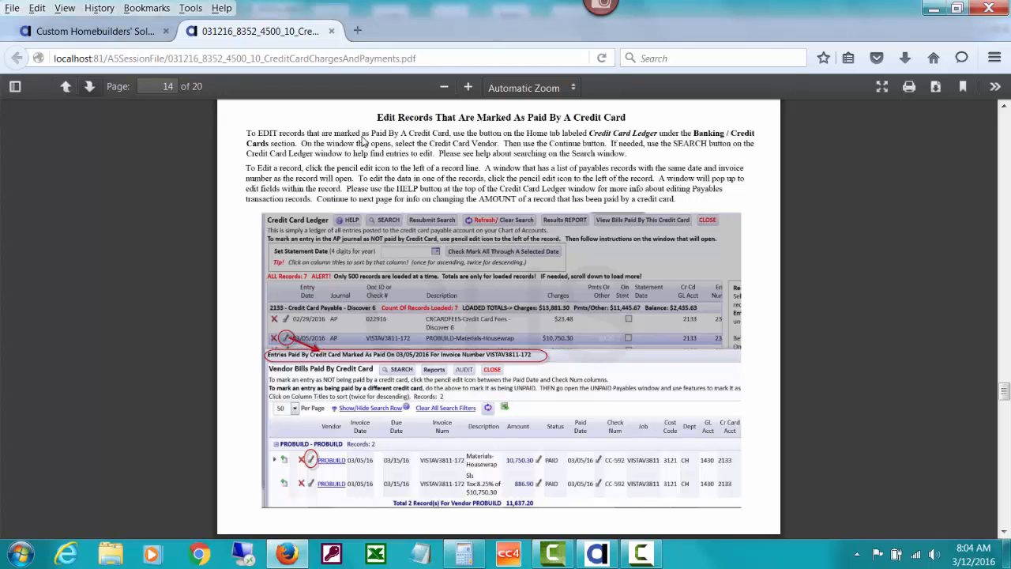
pyautogui.click(96, 85)
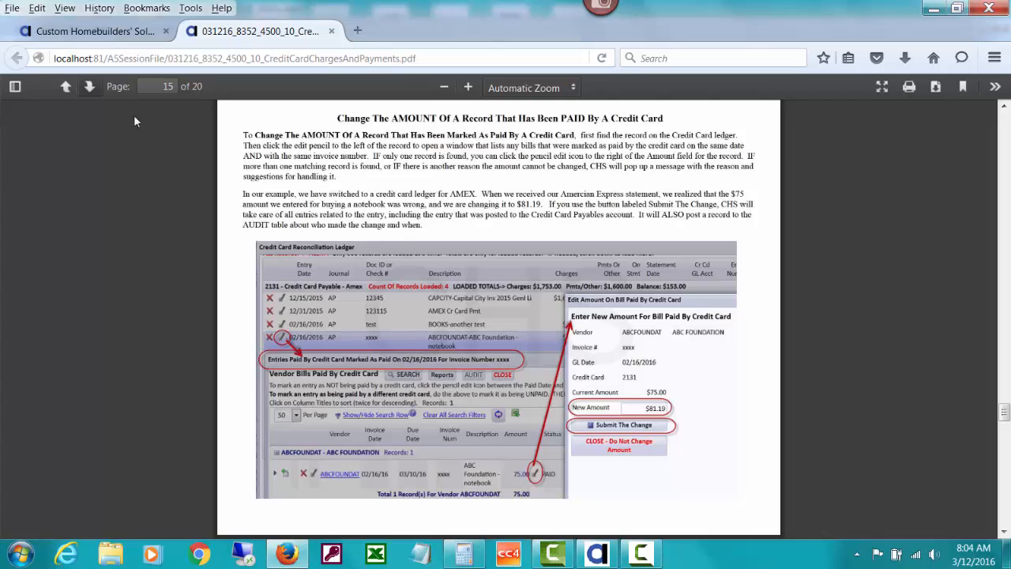
pyautogui.click(88, 91)
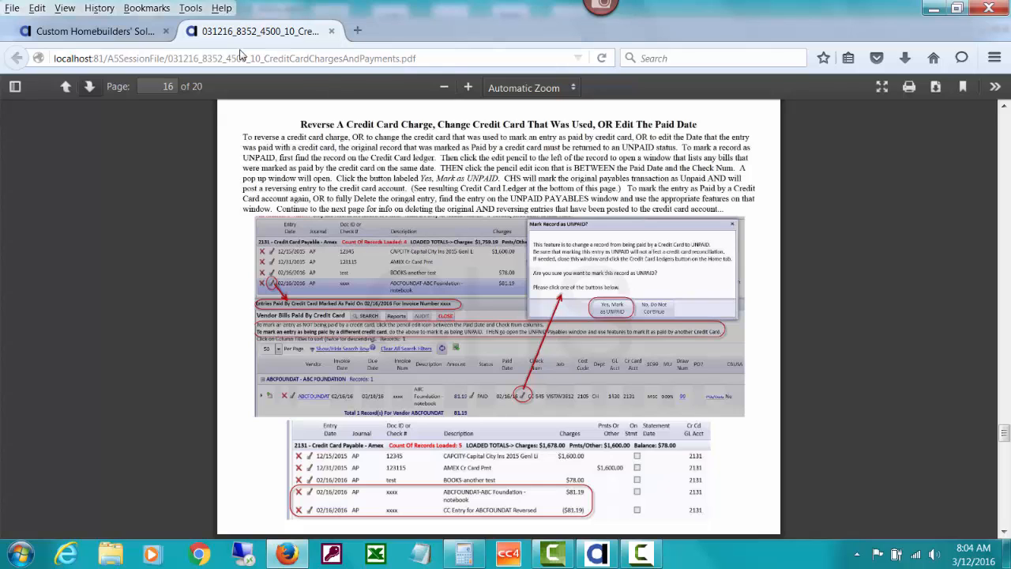
pyautogui.click(91, 87)
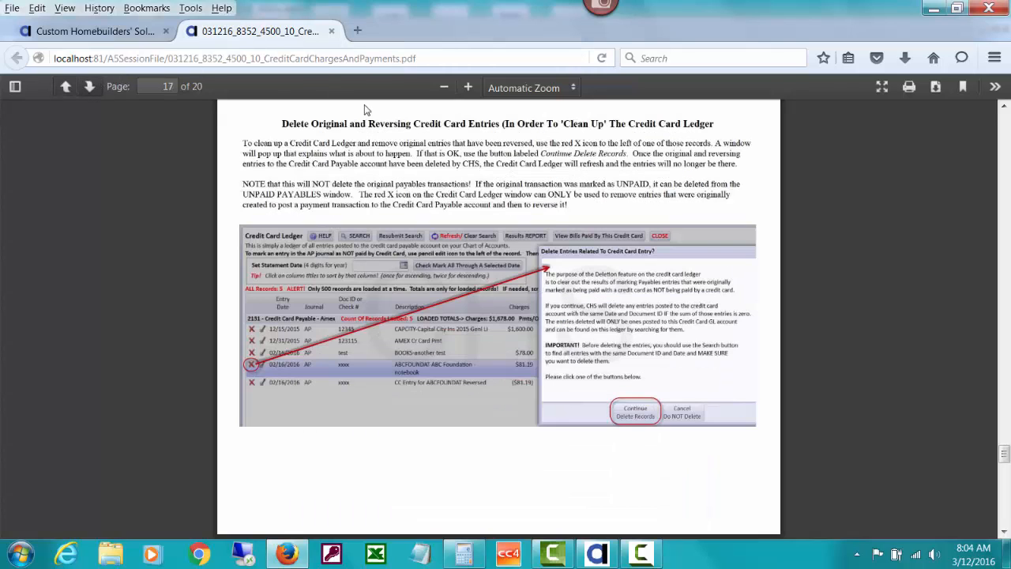
pyautogui.click(90, 87)
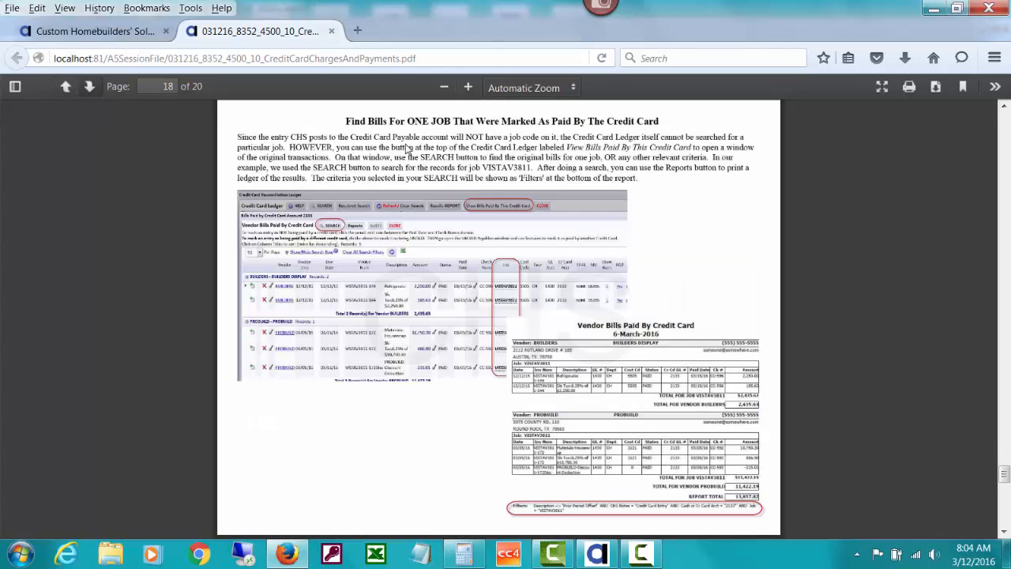